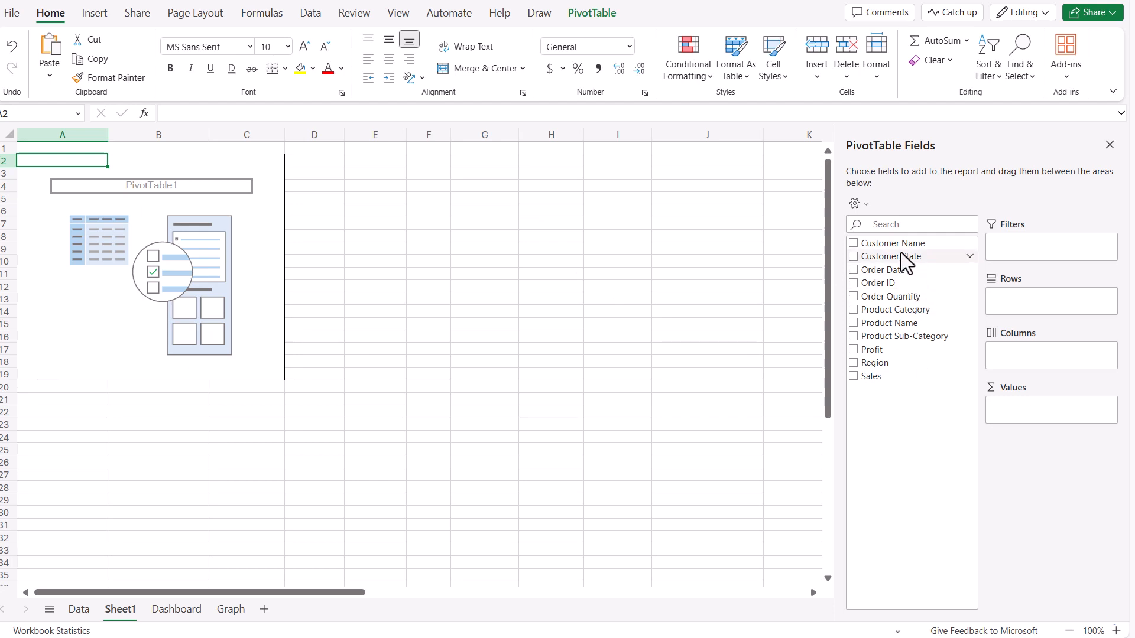
# Build the PivotTable with Customer State as rows, Product Category as columns and Sales as values.
pyautogui.moveTo(908, 260); pyautogui.dragTo(1045, 304)
pyautogui.moveTo(891, 379); pyautogui.dragTo(1037, 408)
pyautogui.moveTo(937, 310); pyautogui.dragTo(1063, 356)
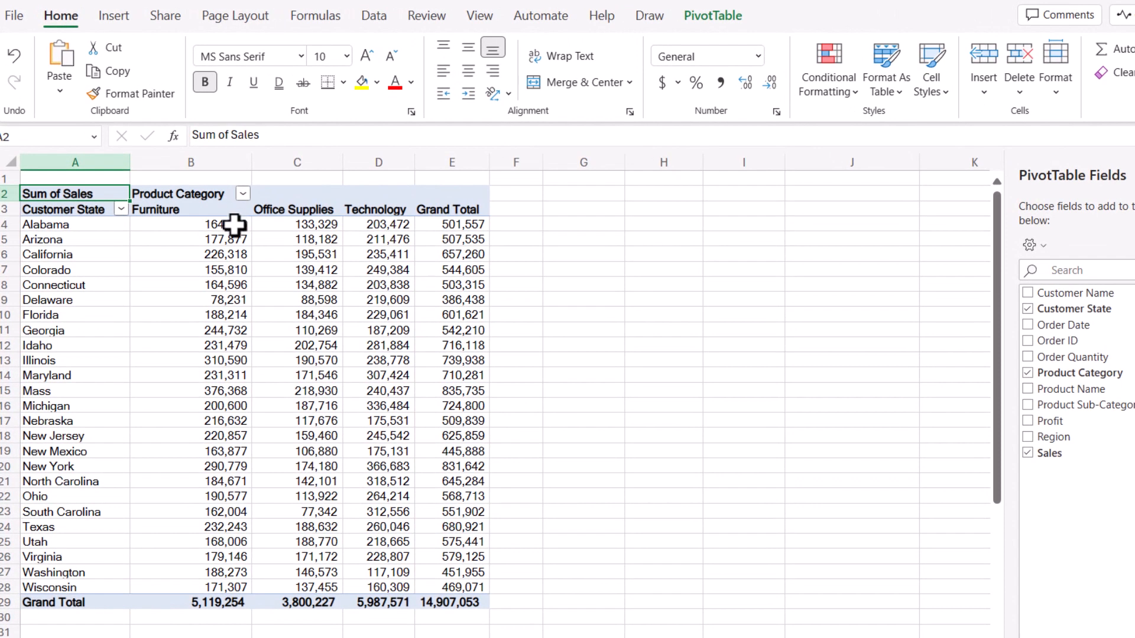
# Start a conditional formatting rule on B4:D28 that highlights cell values greater than 250000.
pyautogui.moveTo(234, 224); pyautogui.dragTo(377, 588)
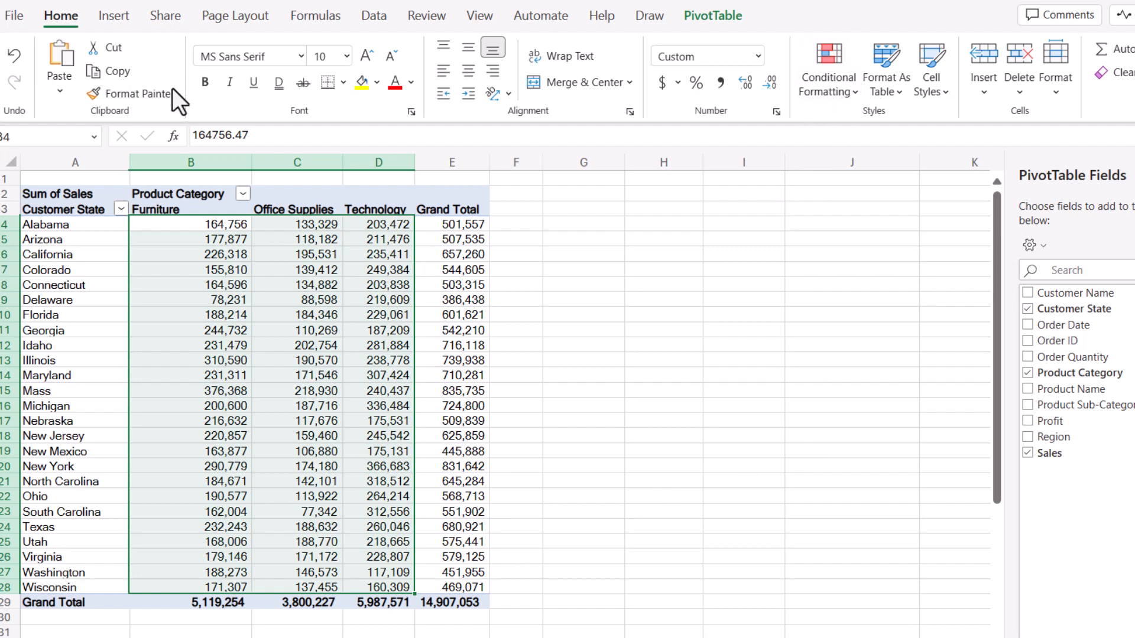
pyautogui.click(836, 99)
pyautogui.moveTo(852, 139)
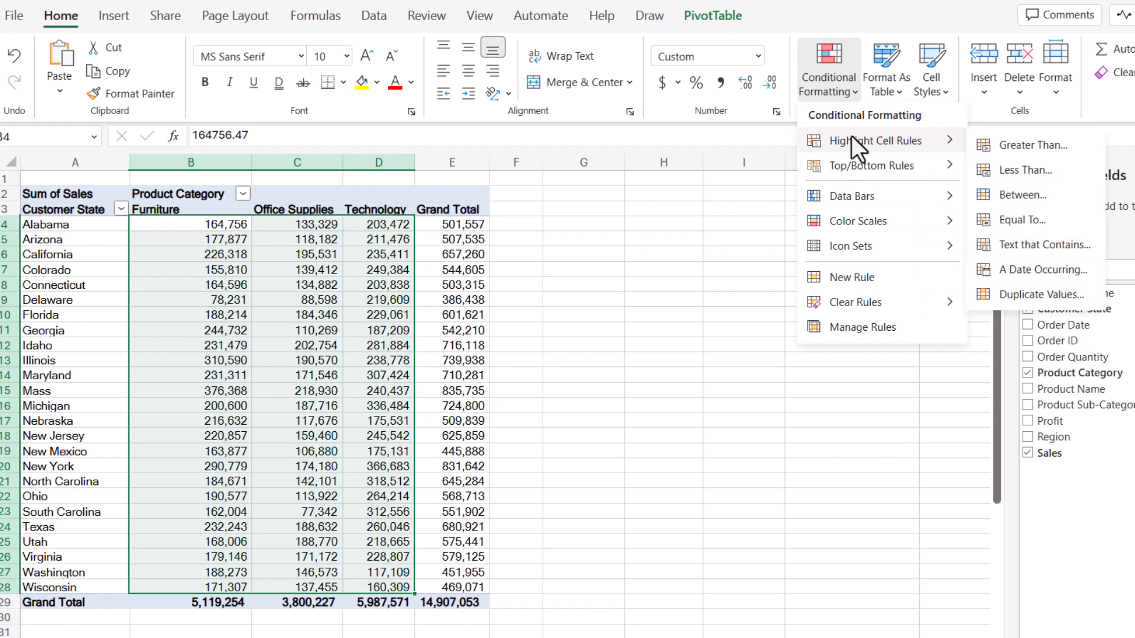
pyautogui.click(1025, 147)
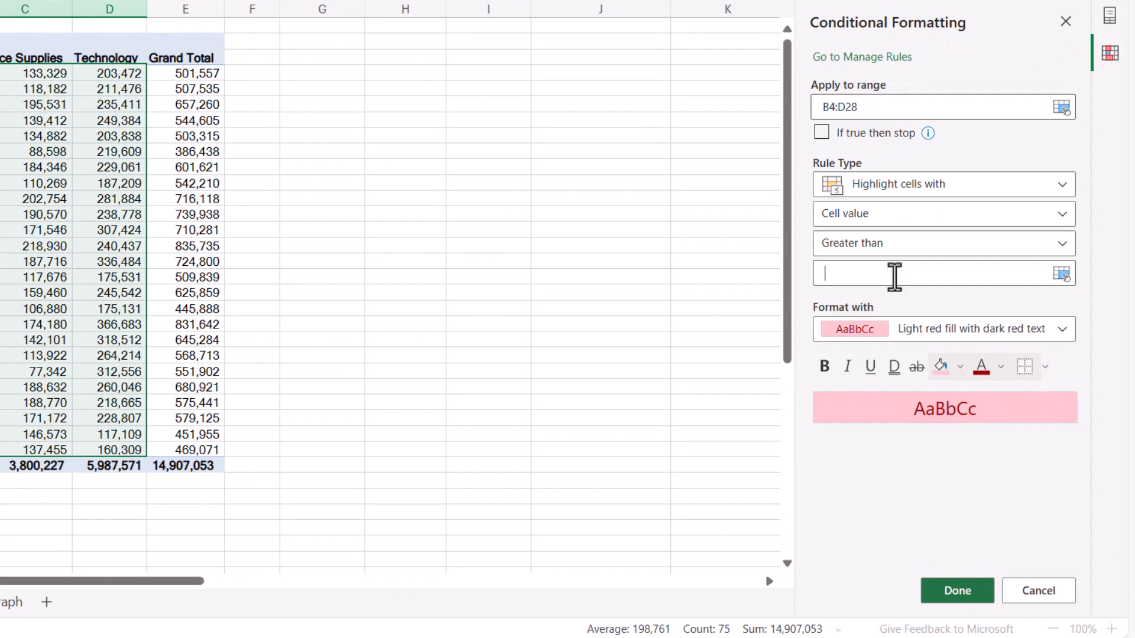
pyautogui.click(894, 277)
pyautogui.write('2')
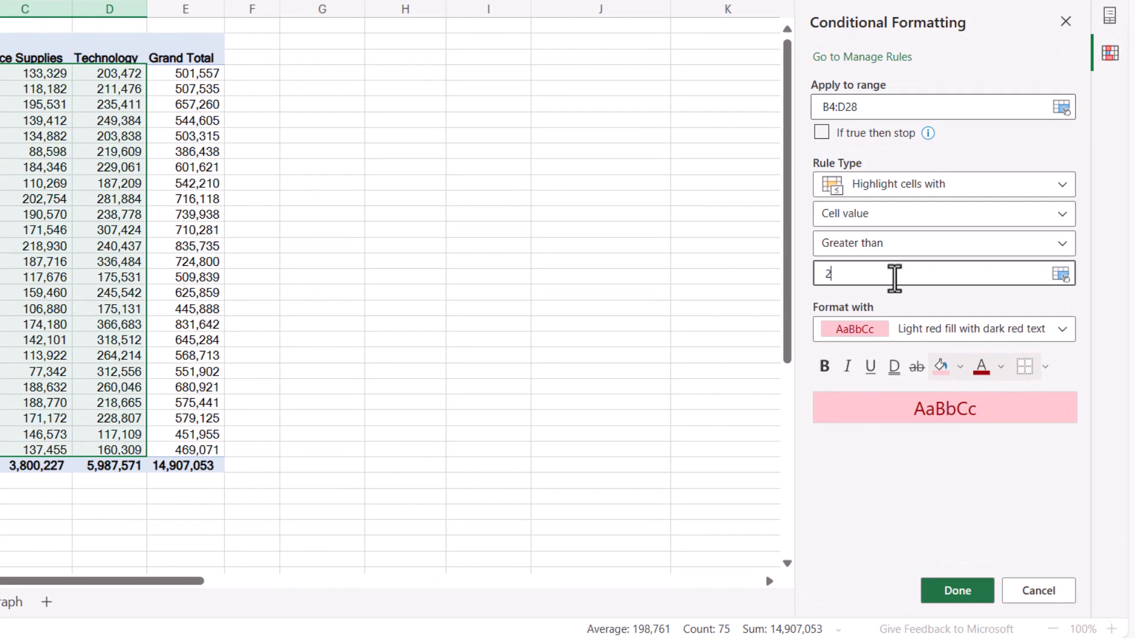
pyautogui.write('50000')
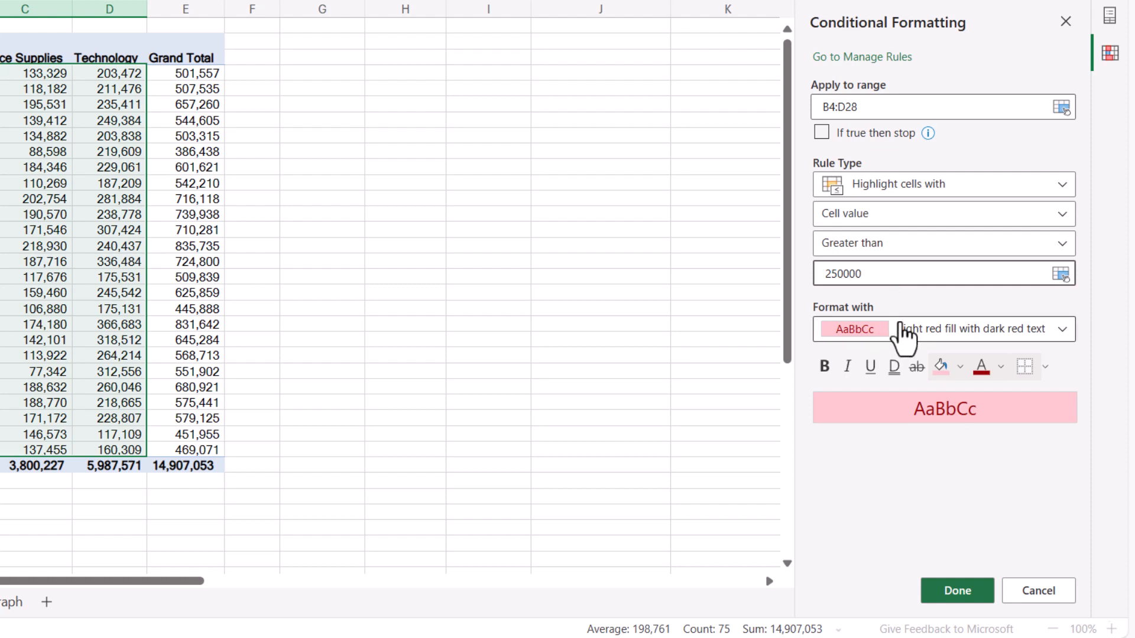
# Format the greater-than rule with a standard green fill and white text, and apply it.
pyautogui.click(1062, 331)
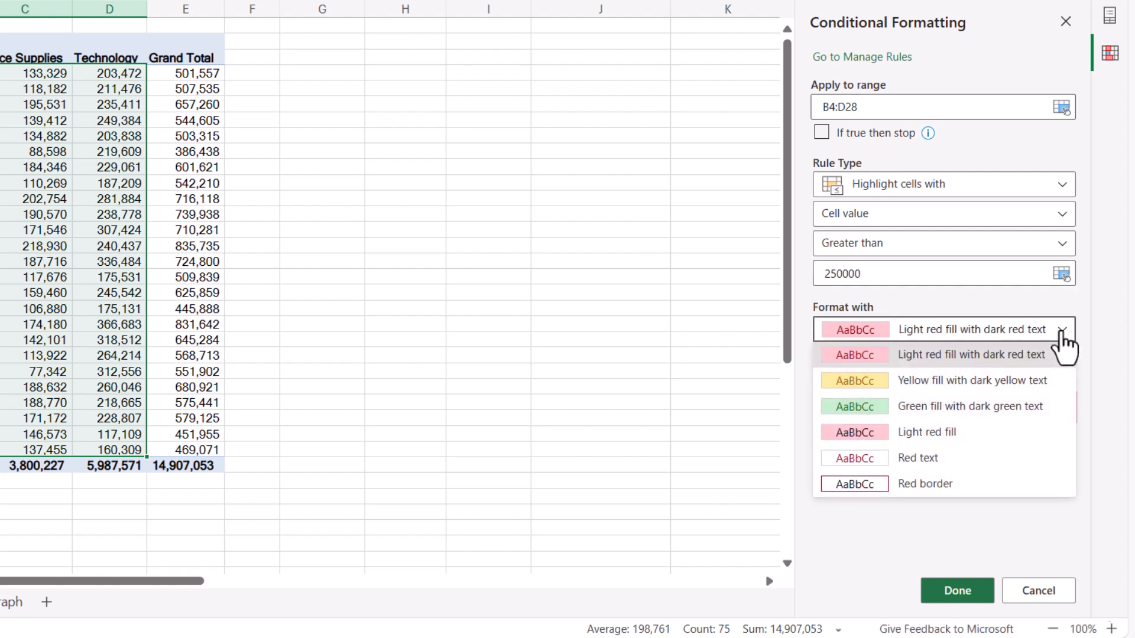
pyautogui.click(1014, 306)
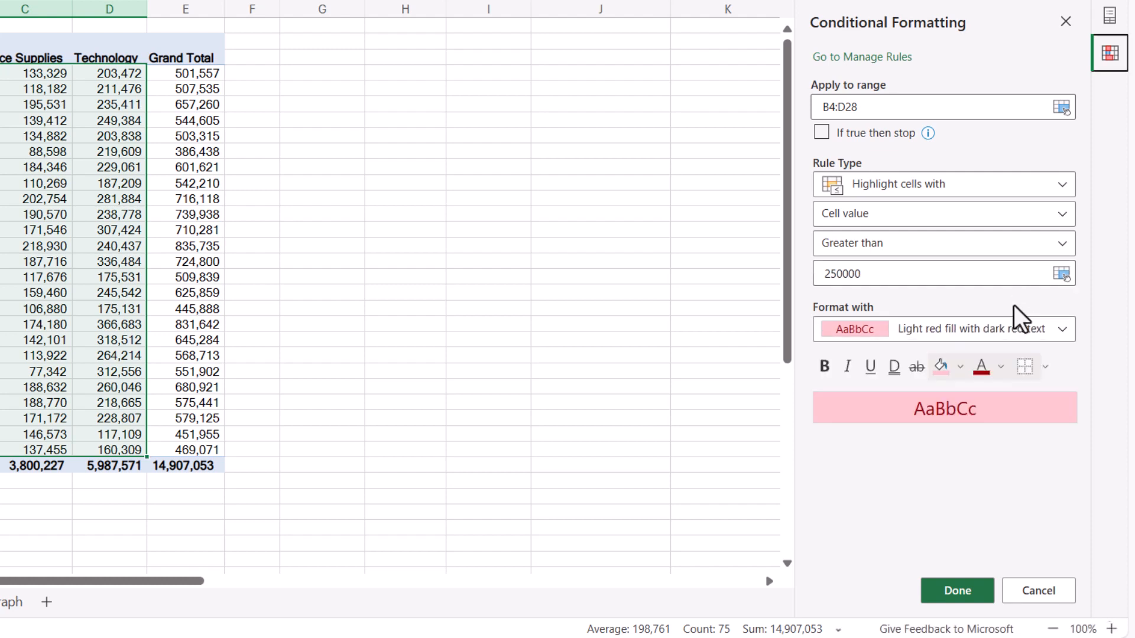
pyautogui.click(960, 368)
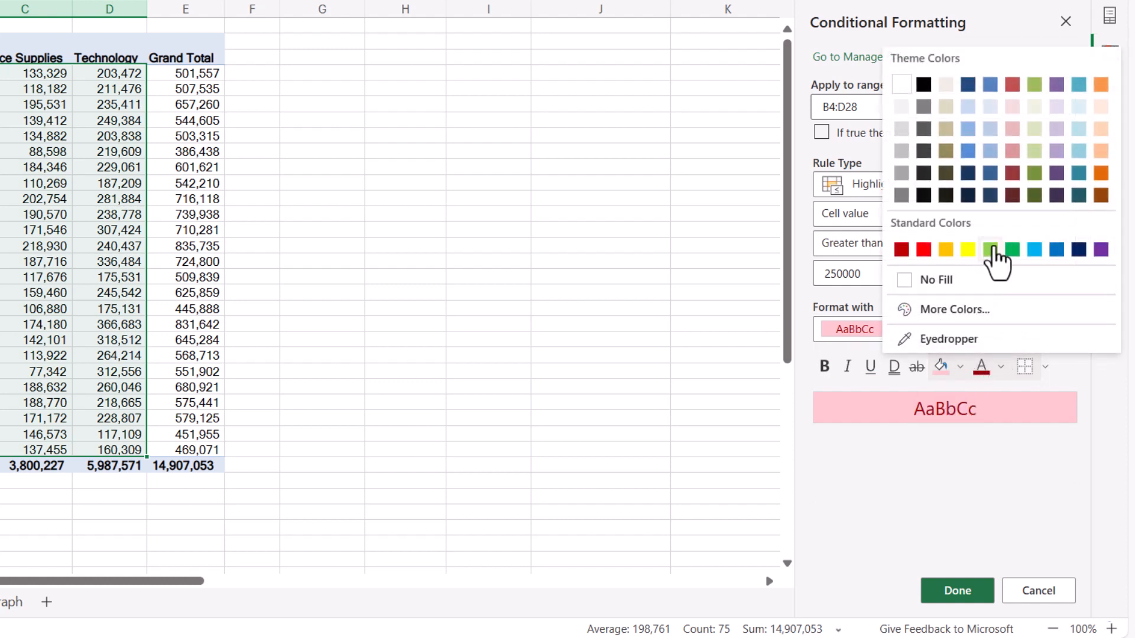
pyautogui.click(1012, 250)
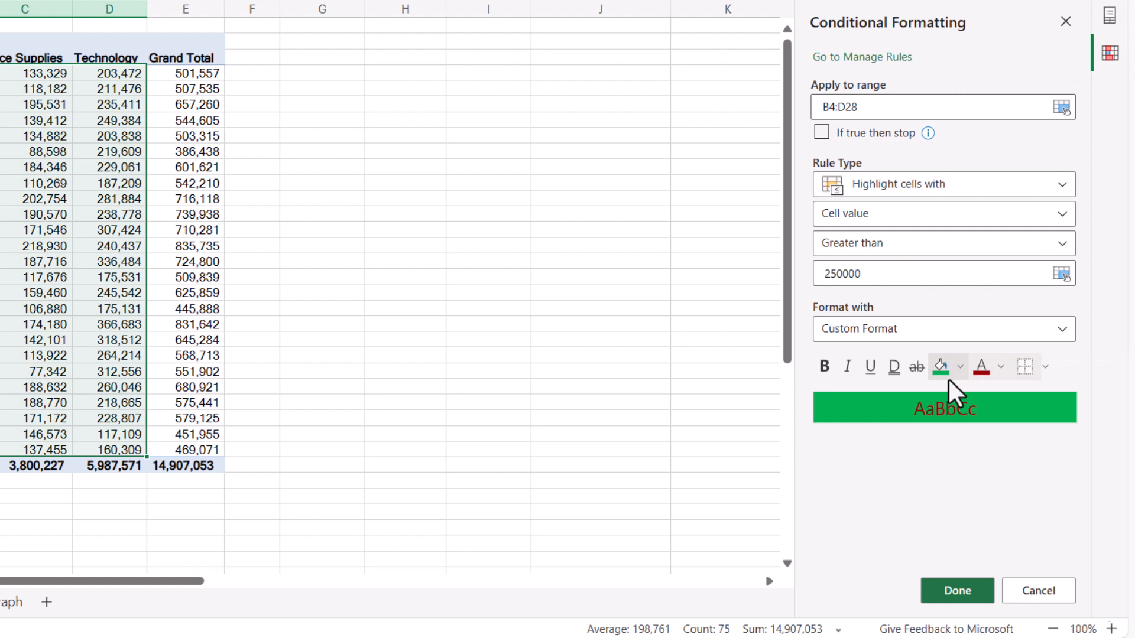
pyautogui.click(1002, 370)
pyautogui.click(902, 113)
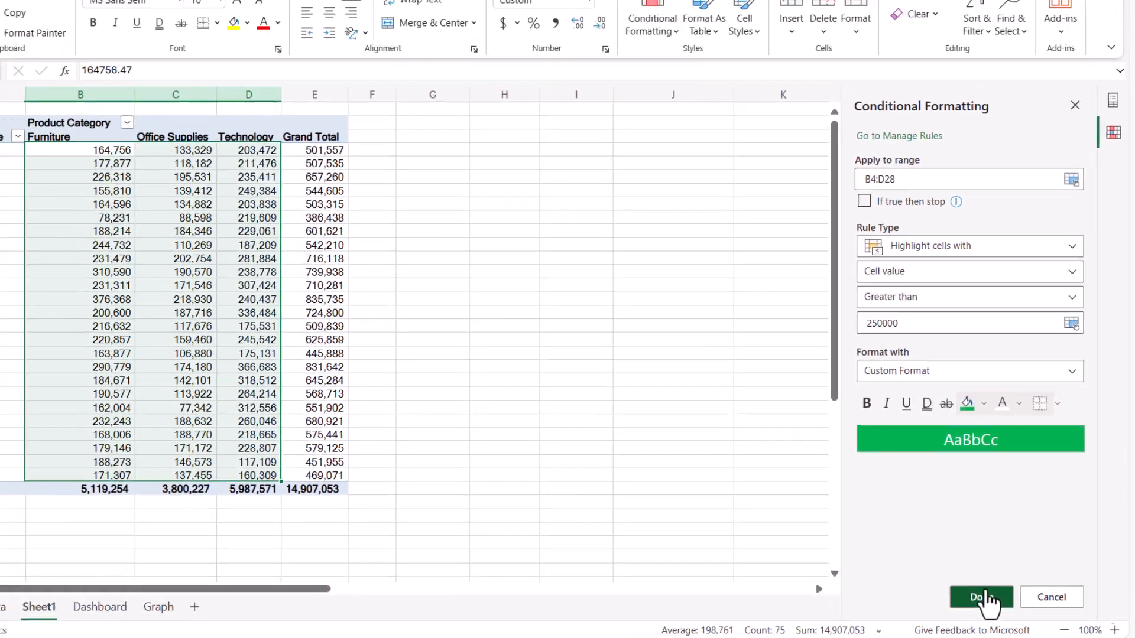
pyautogui.click(961, 590)
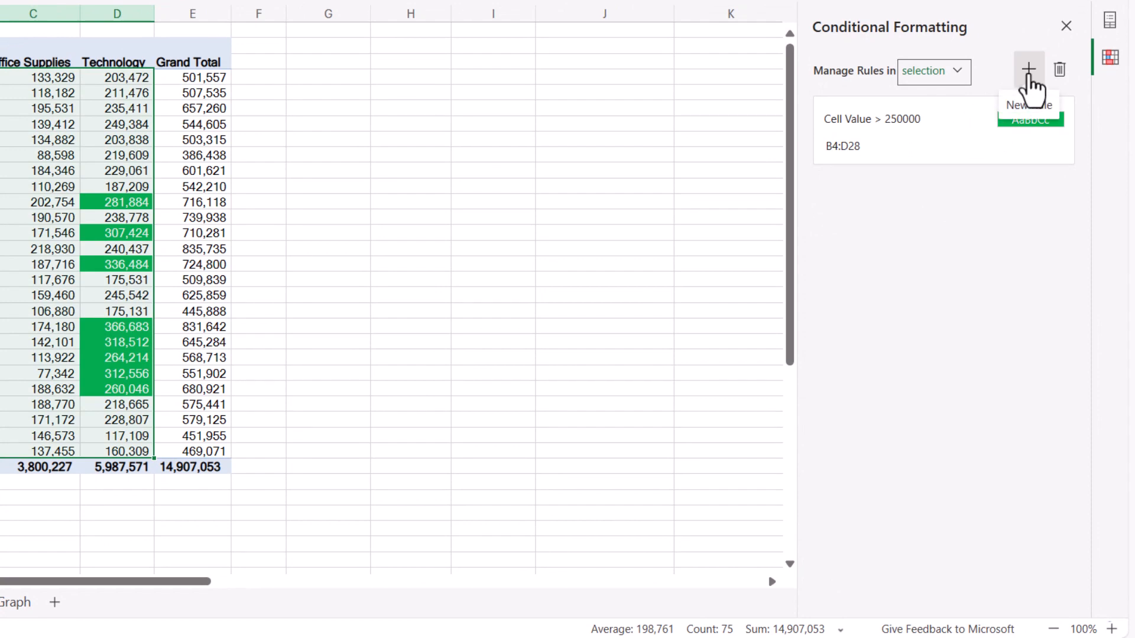
# Add a second rule on B4:D28 that highlights cell values less than 150000.
pyautogui.click(1029, 76)
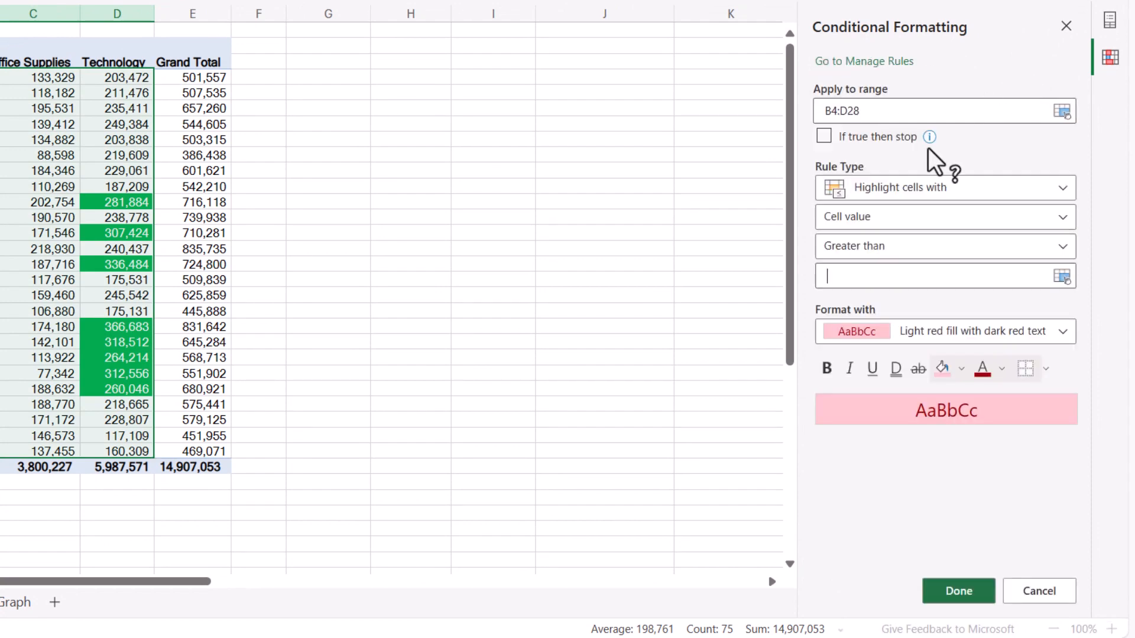
pyautogui.moveTo(928, 148)
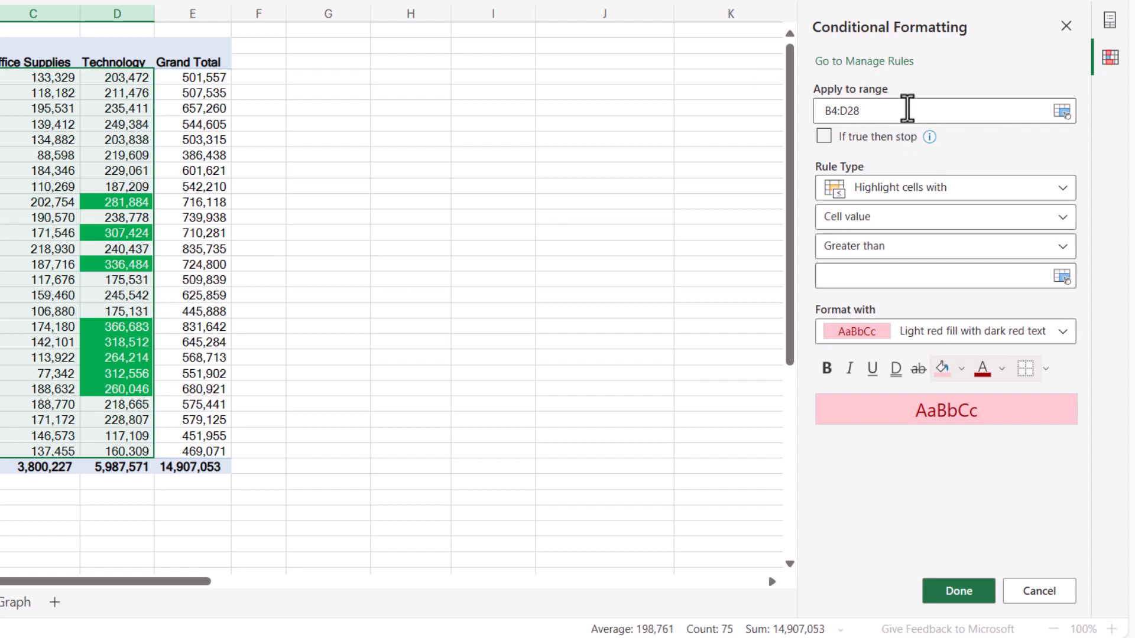
pyautogui.click(926, 253)
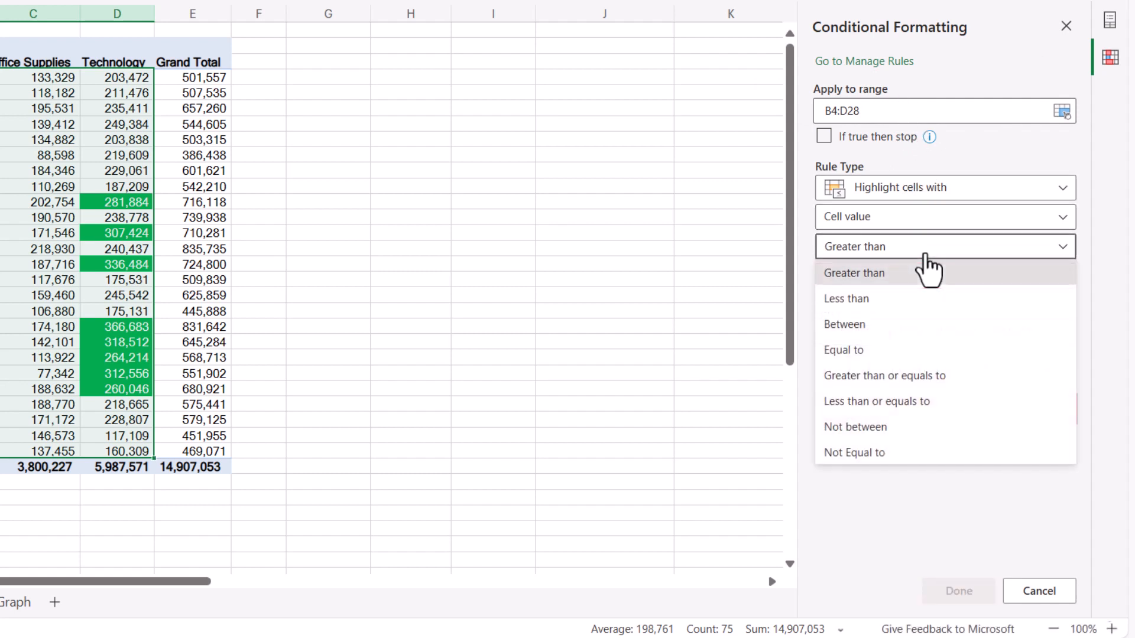
pyautogui.click(929, 303)
pyautogui.click(918, 281)
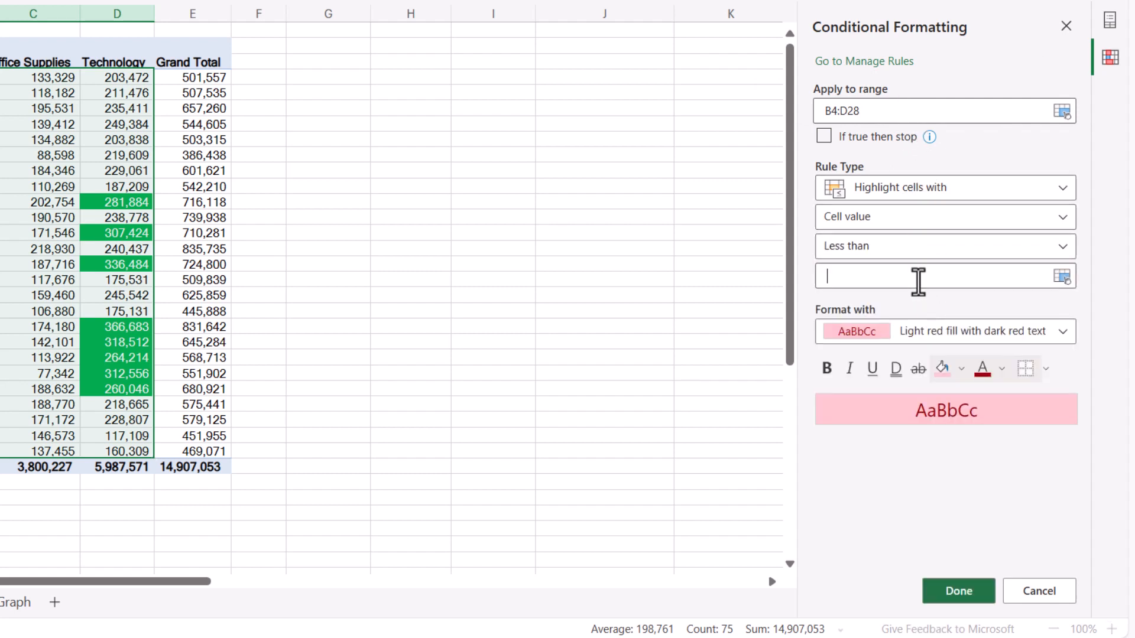
pyautogui.write('150')
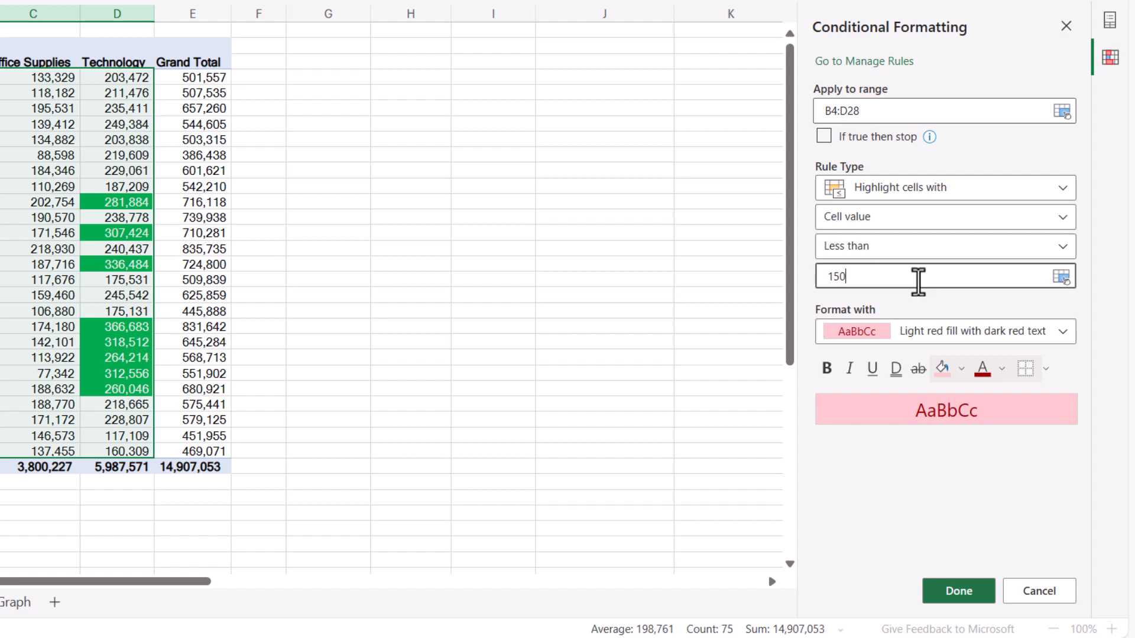
pyautogui.write('000')
# Format the less-than rule with a standard red fill and white text, and apply it.
pyautogui.click(961, 369)
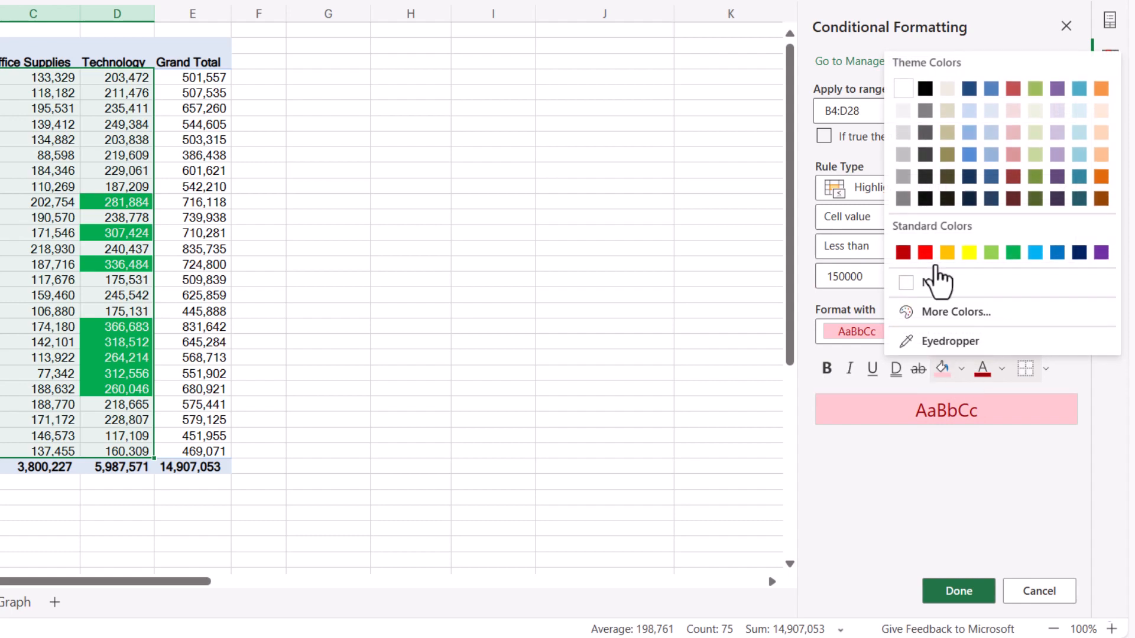
pyautogui.click(925, 252)
pyautogui.click(1001, 369)
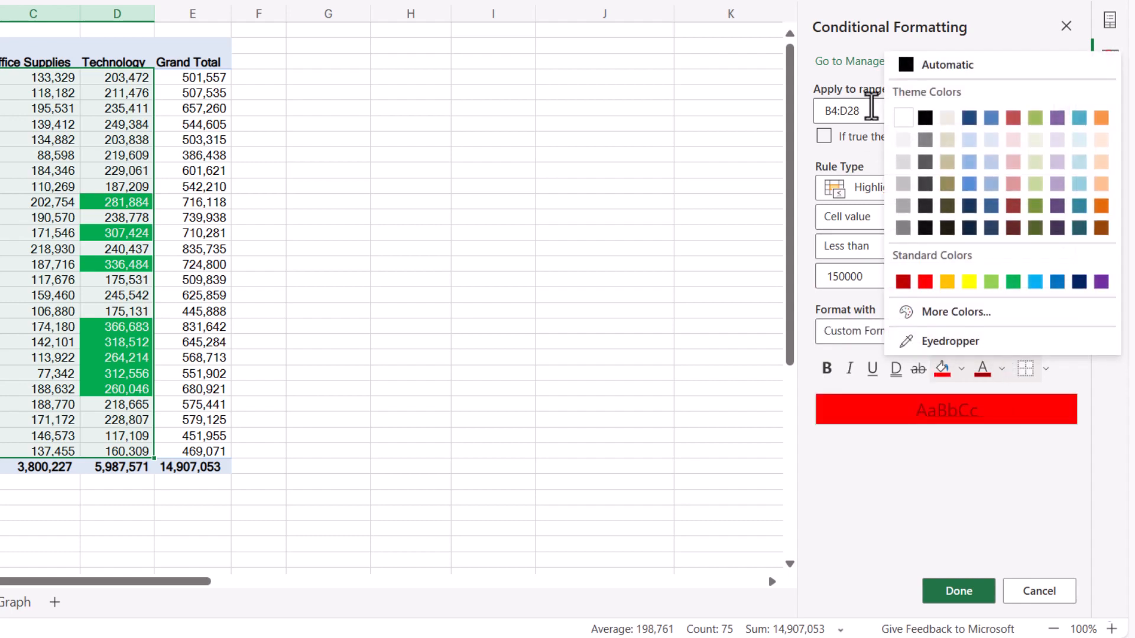
pyautogui.click(903, 118)
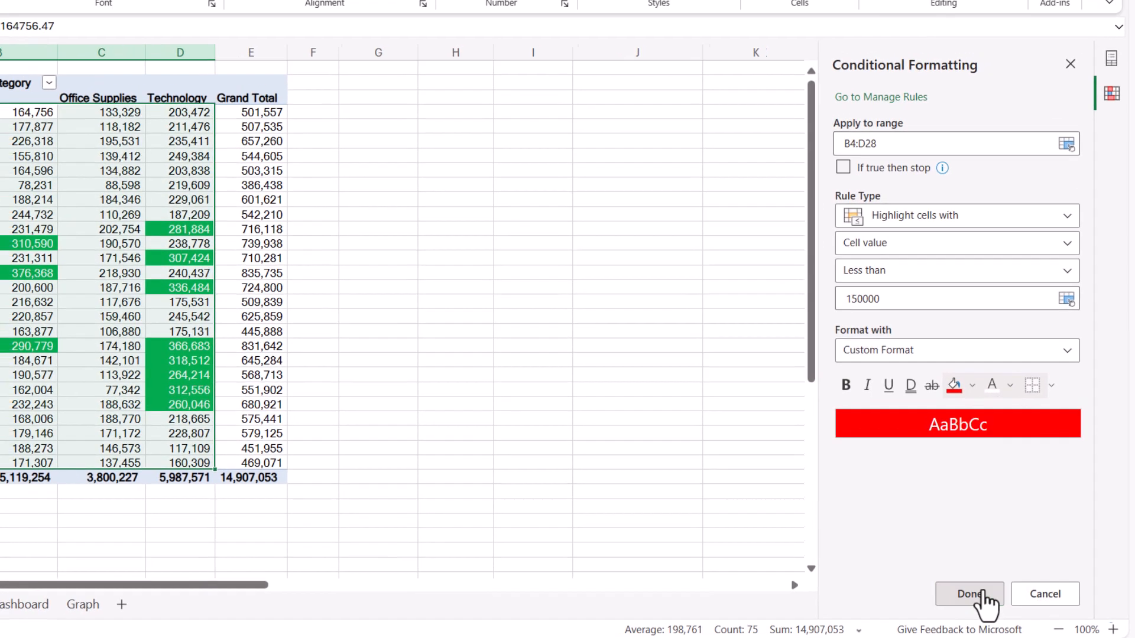
pyautogui.click(981, 591)
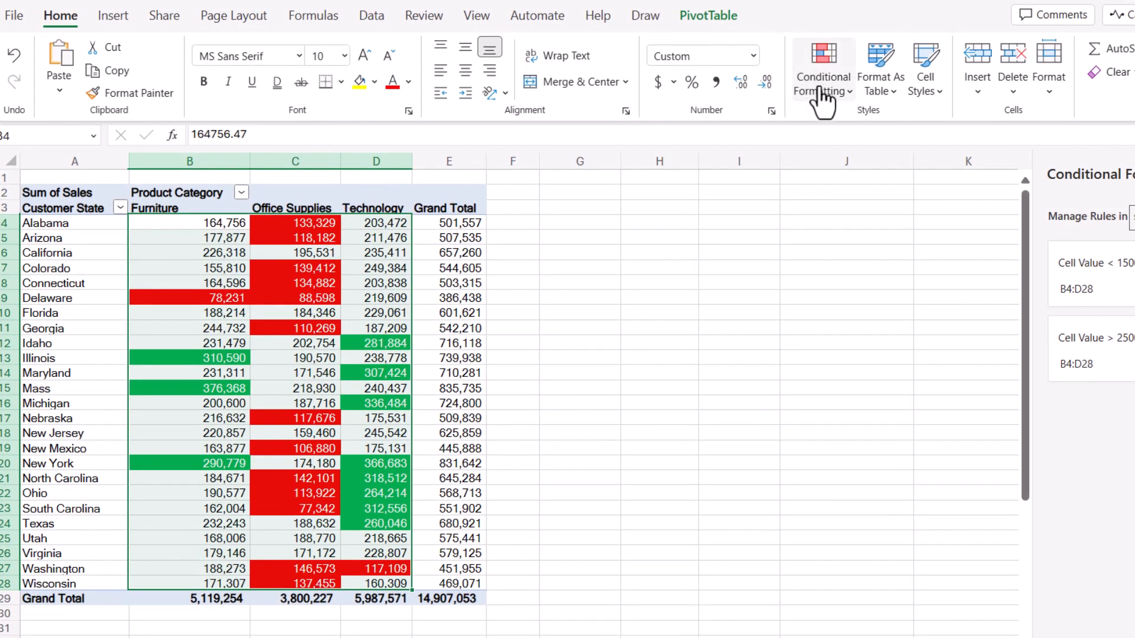
# Clear the conditional formatting rules from the entire sheet.
pyautogui.click(820, 89)
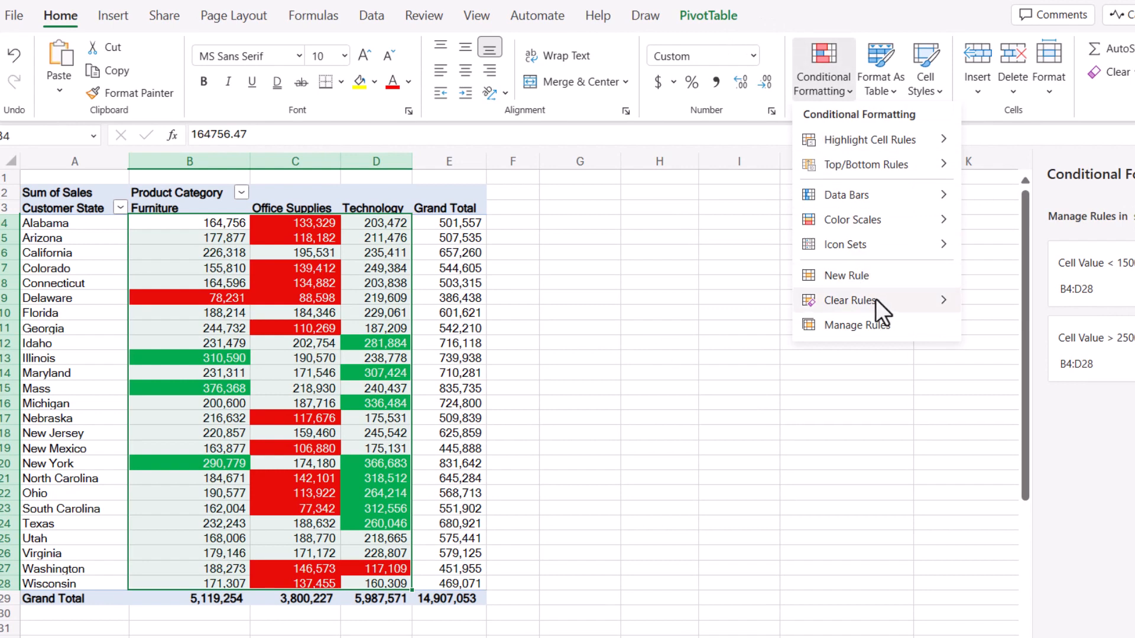
pyautogui.moveTo(875, 299)
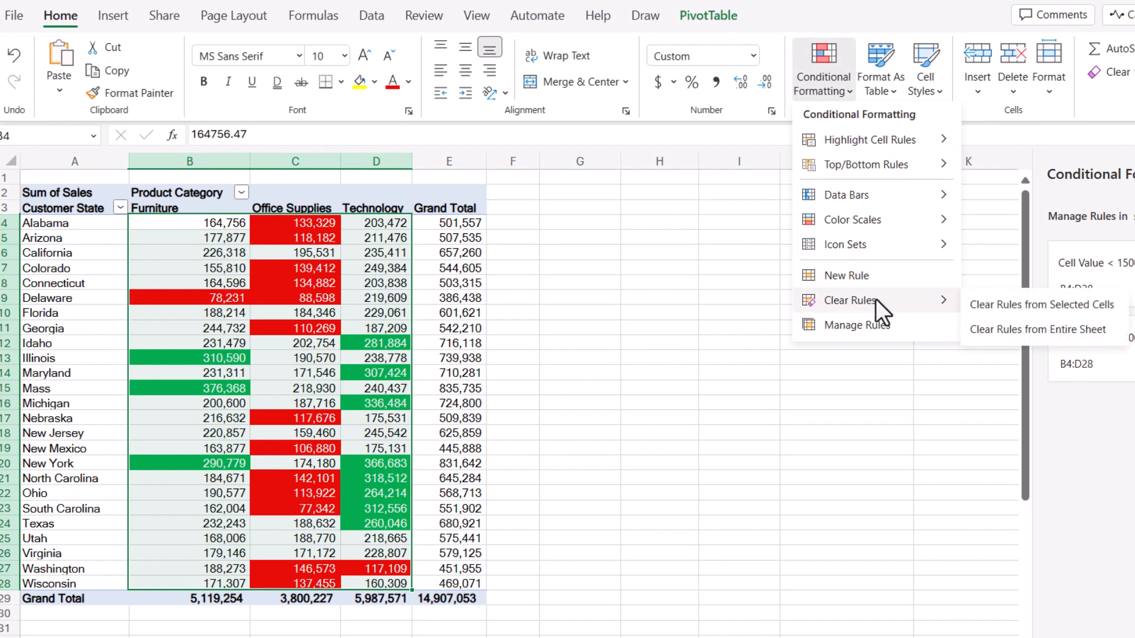
pyautogui.click(1025, 328)
pyautogui.click(434, 285)
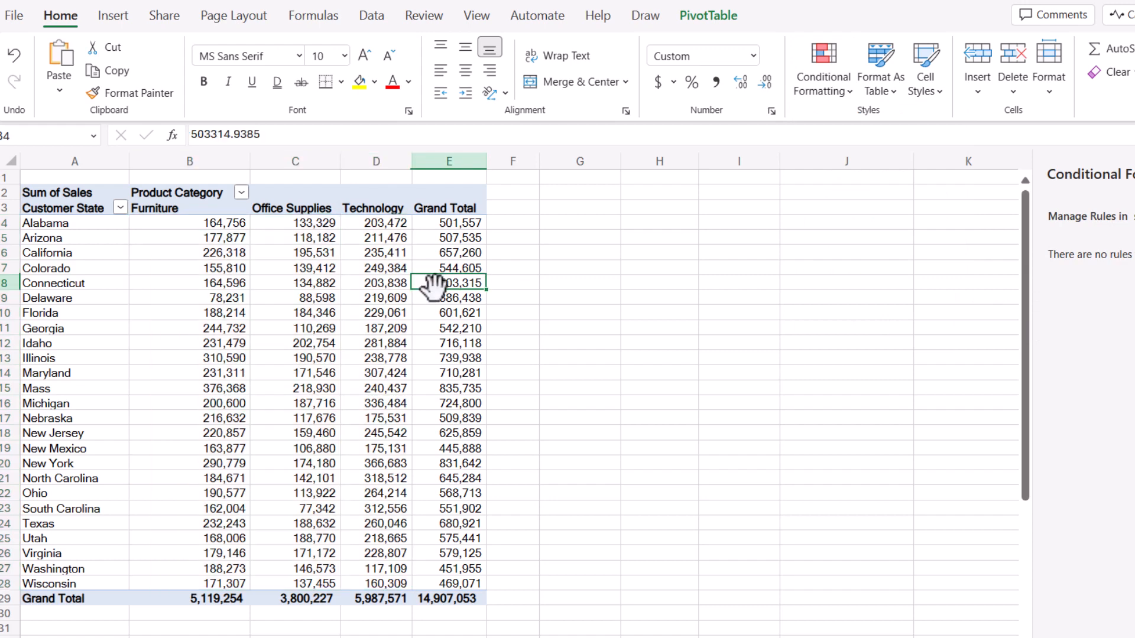
# Start a Top 10 Items conditional formatting rule on the sales values in B4:D28.
pyautogui.moveTo(189, 228); pyautogui.dragTo(367, 573)
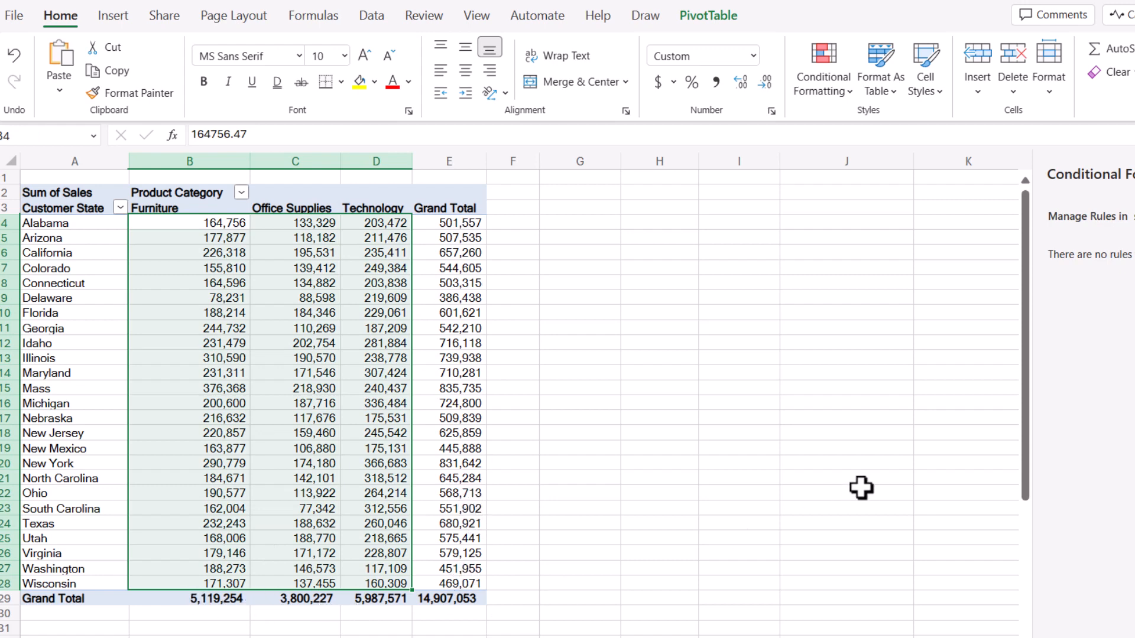
pyautogui.click(826, 94)
pyautogui.moveTo(854, 163)
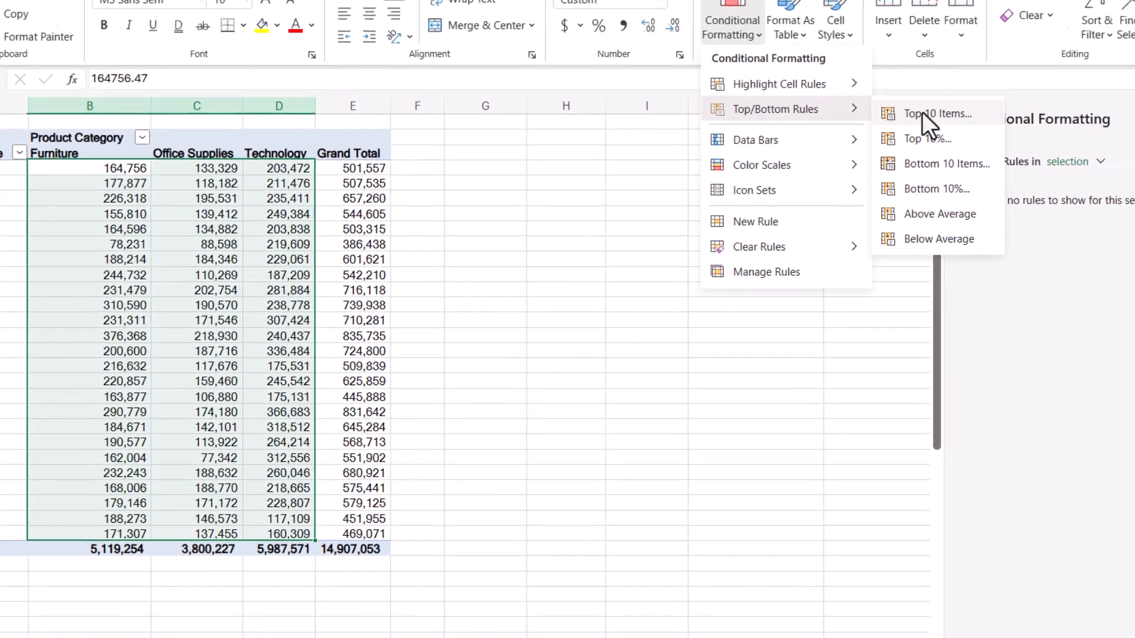
pyautogui.click(1011, 168)
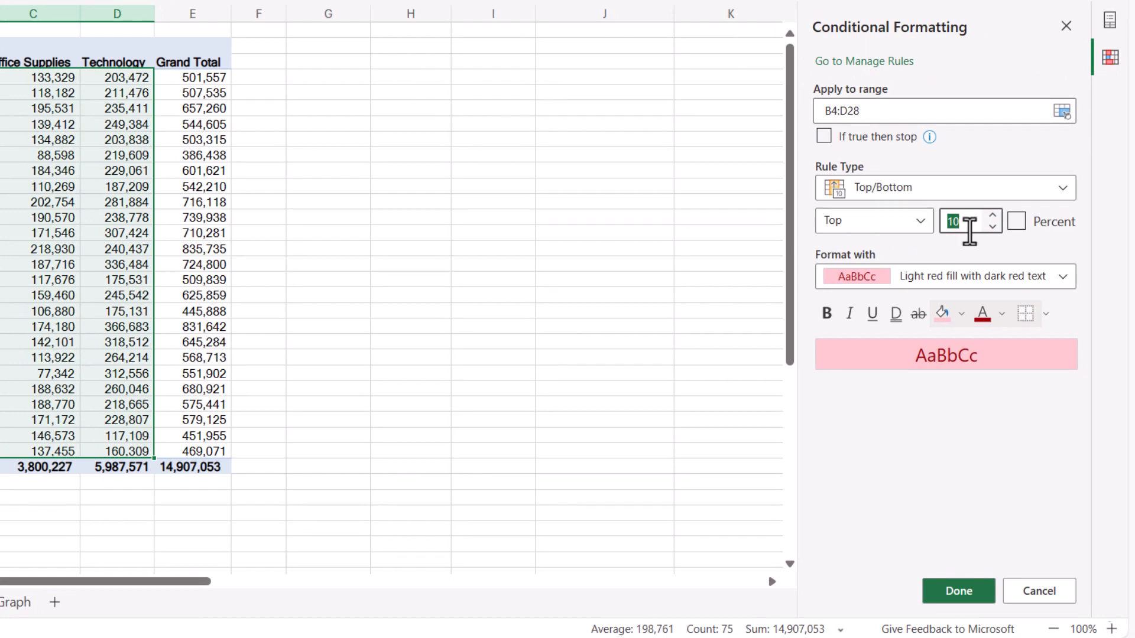
# Format the top 10 rule with a standard green fill and white text, and apply it.
pyautogui.click(960, 313)
pyautogui.click(1008, 199)
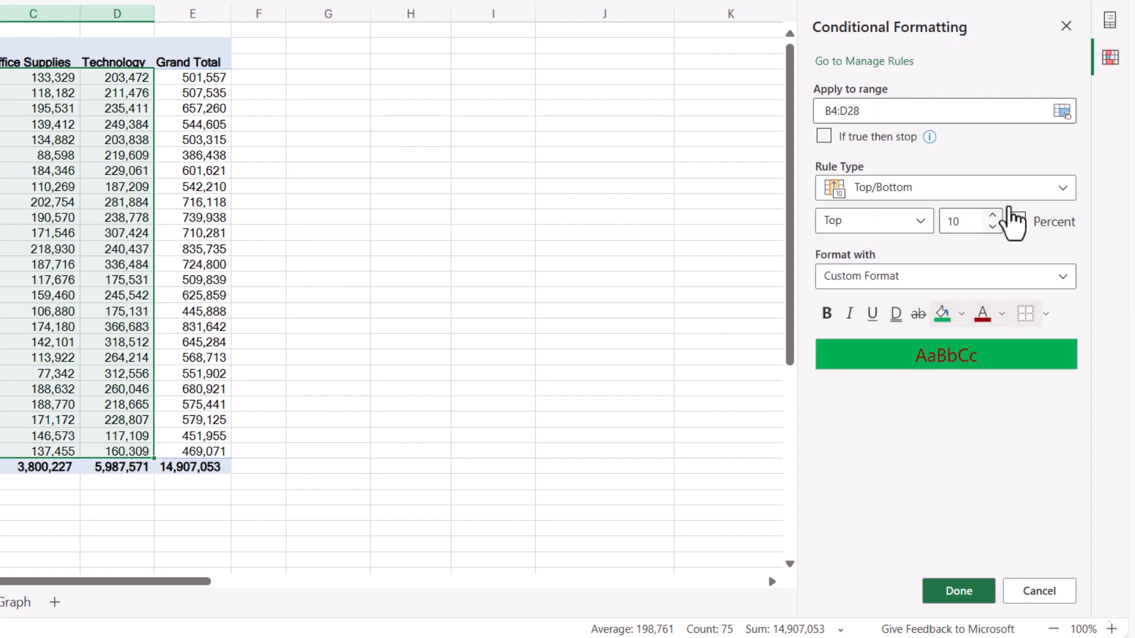
pyautogui.click(1000, 316)
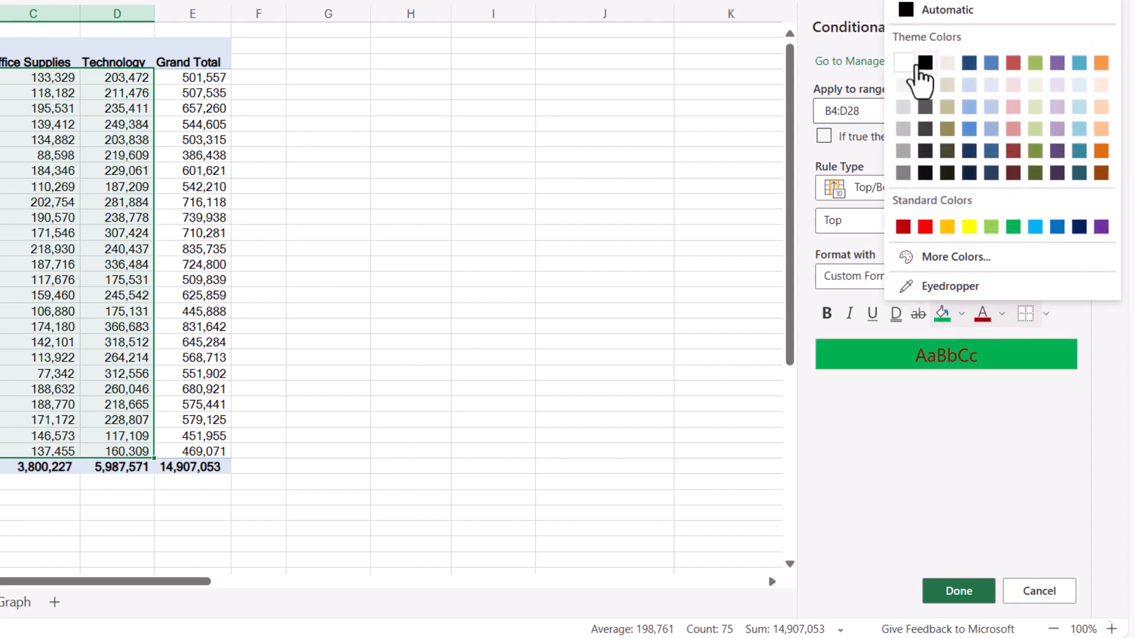
pyautogui.click(904, 62)
pyautogui.click(982, 591)
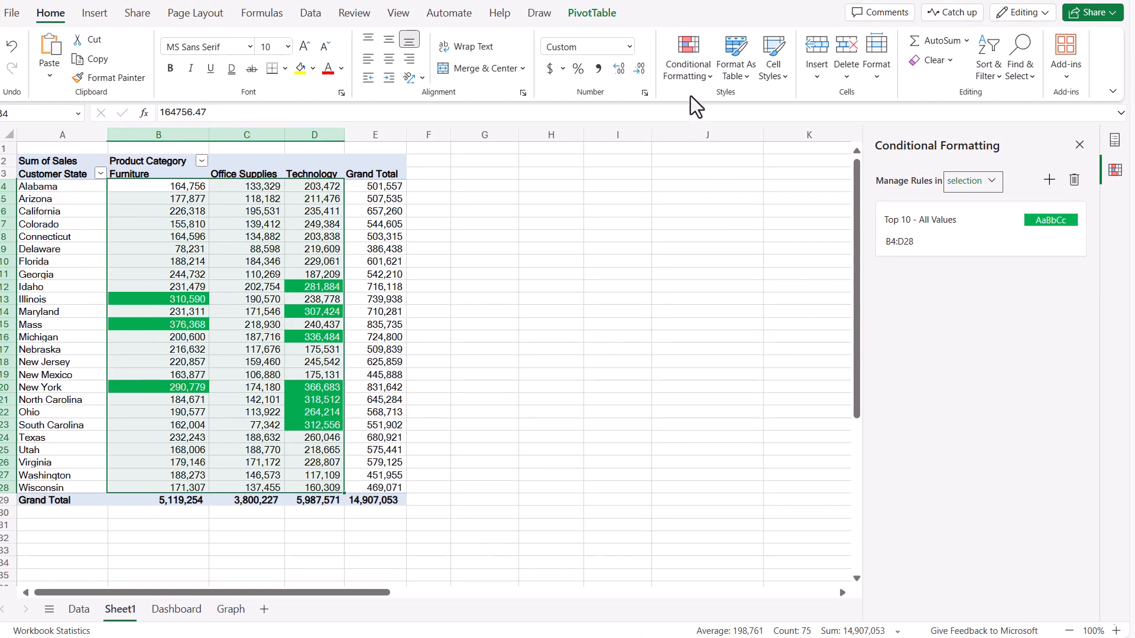
# Add a Bottom 10 Items conditional formatting rule to B4:D28 with a standard red fill and white text.
pyautogui.click(696, 81)
pyautogui.moveTo(726, 142)
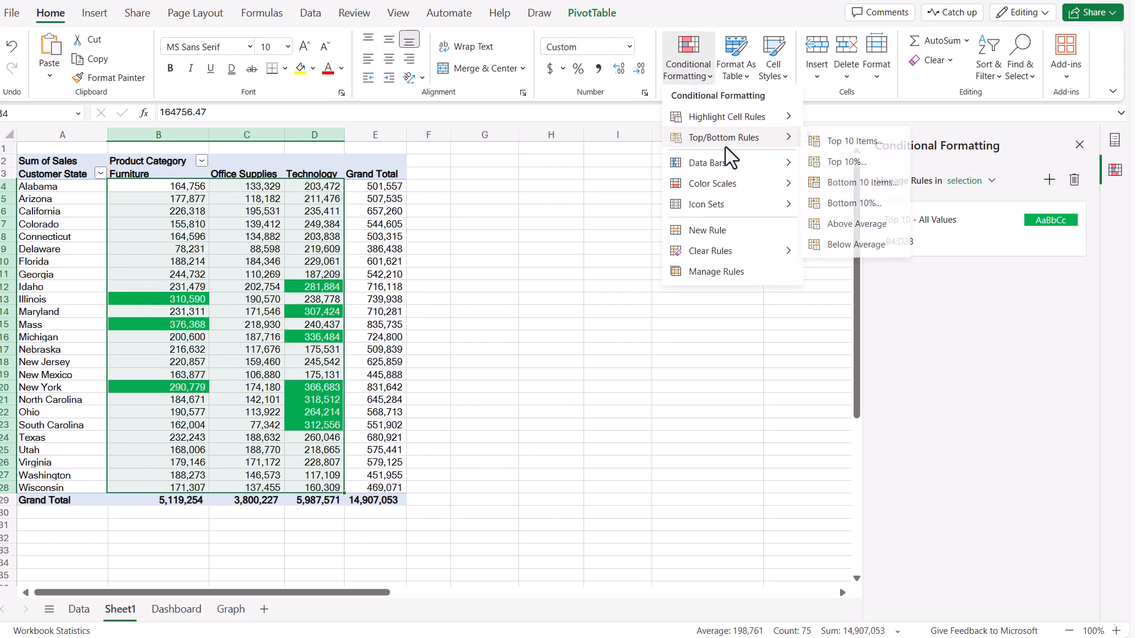
pyautogui.click(867, 183)
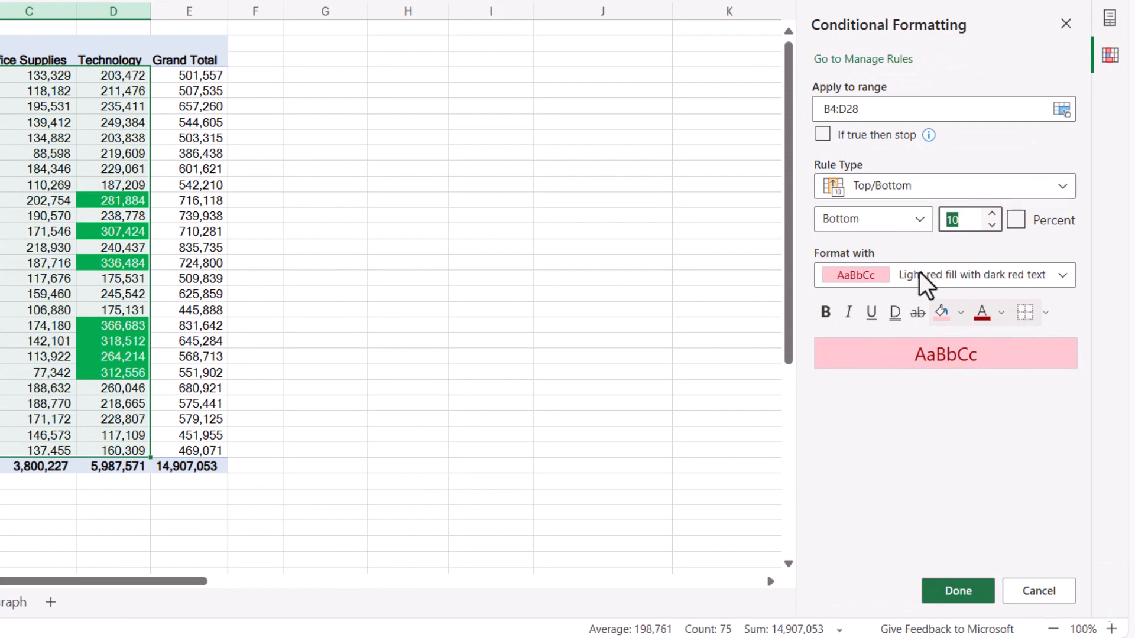
pyautogui.click(960, 314)
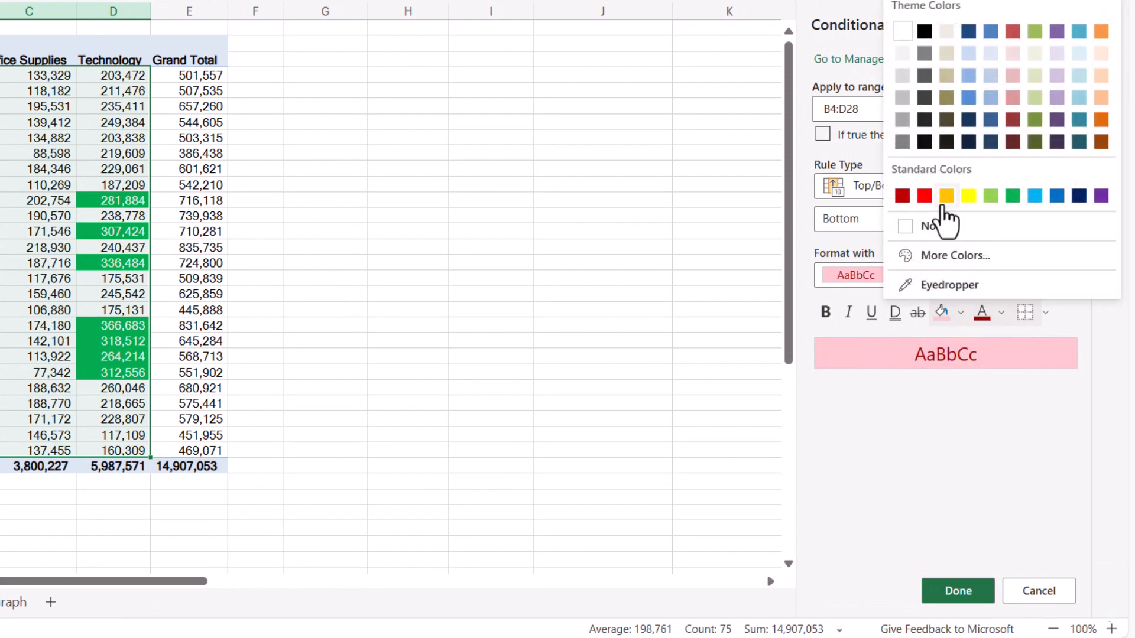
pyautogui.click(925, 196)
pyautogui.click(1002, 313)
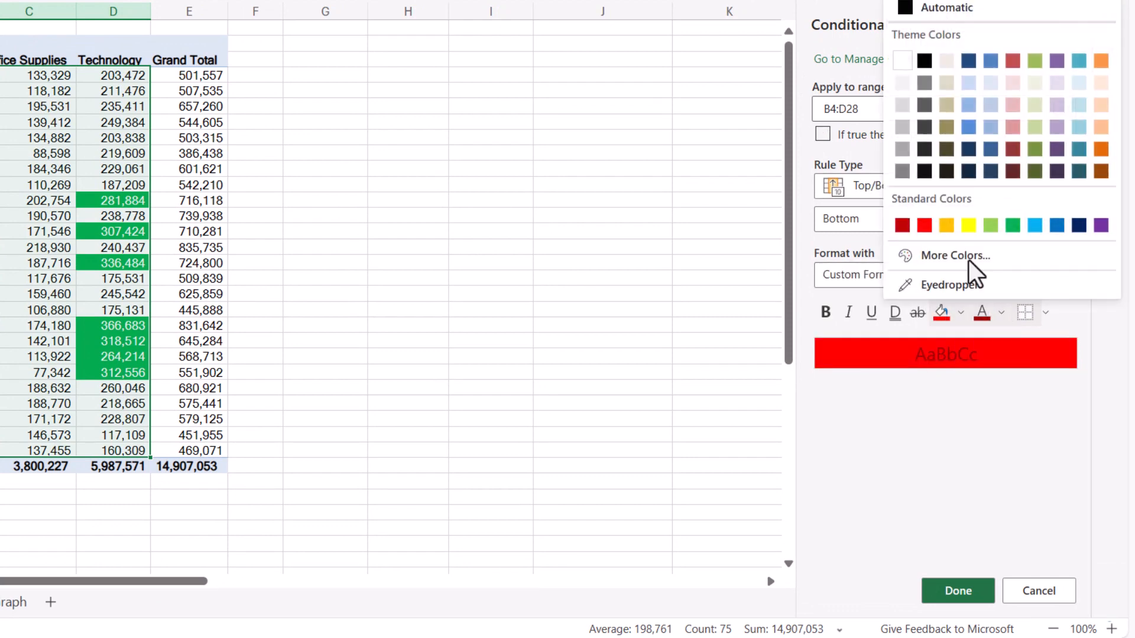
pyautogui.click(922, 56)
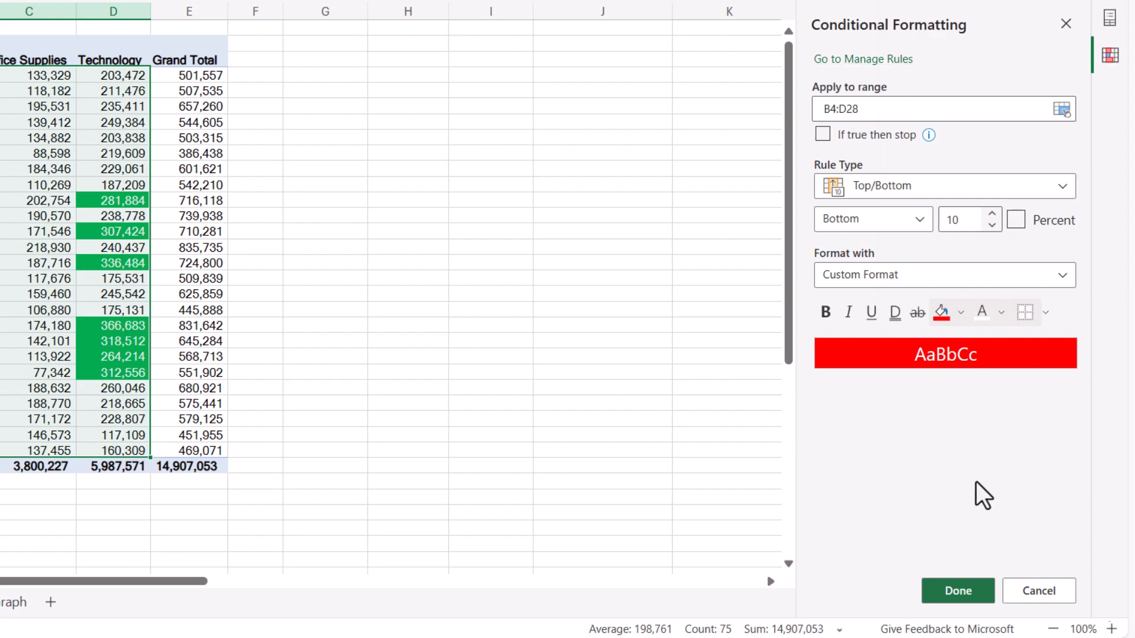
pyautogui.click(976, 586)
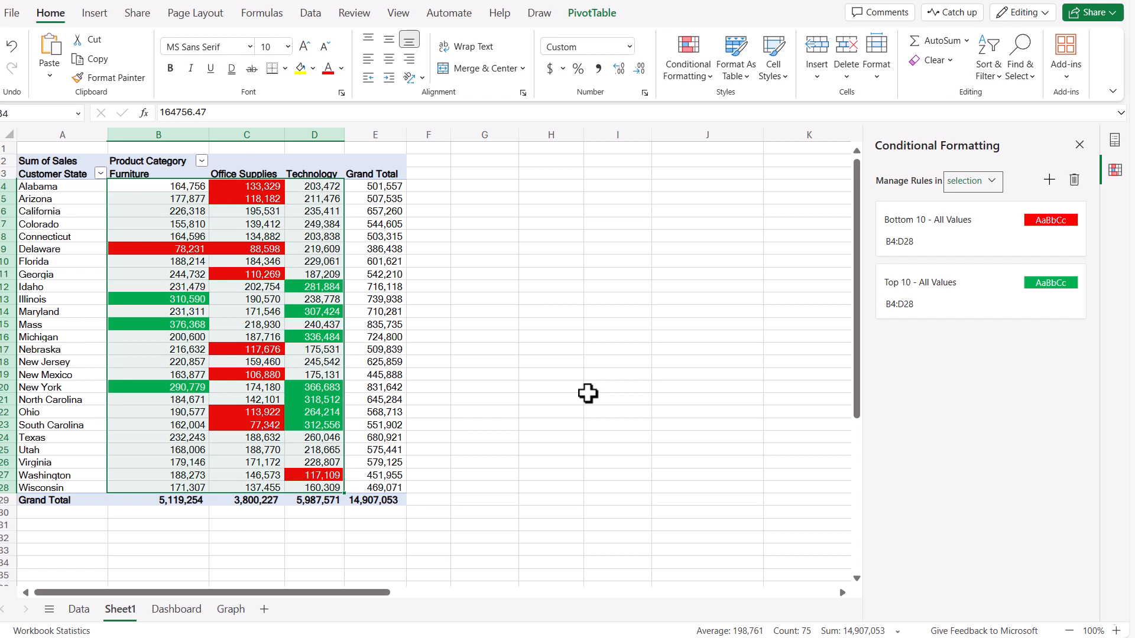
# Clear the top 10 and bottom 10 conditional formatting rules from the entire sheet.
pyautogui.click(707, 73)
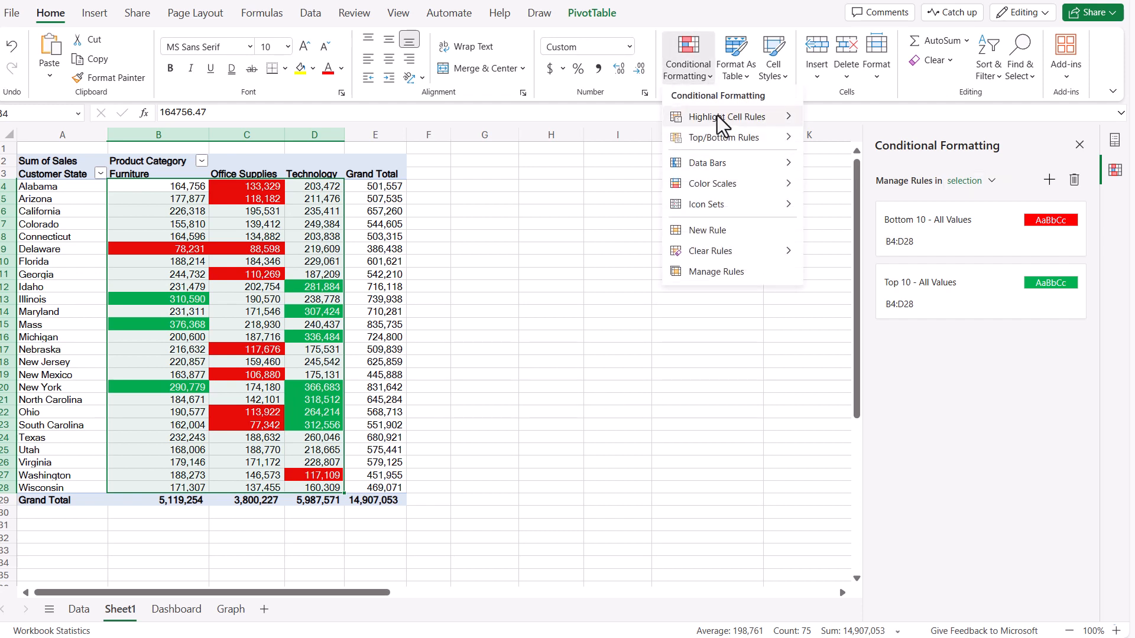
pyautogui.moveTo(720, 132)
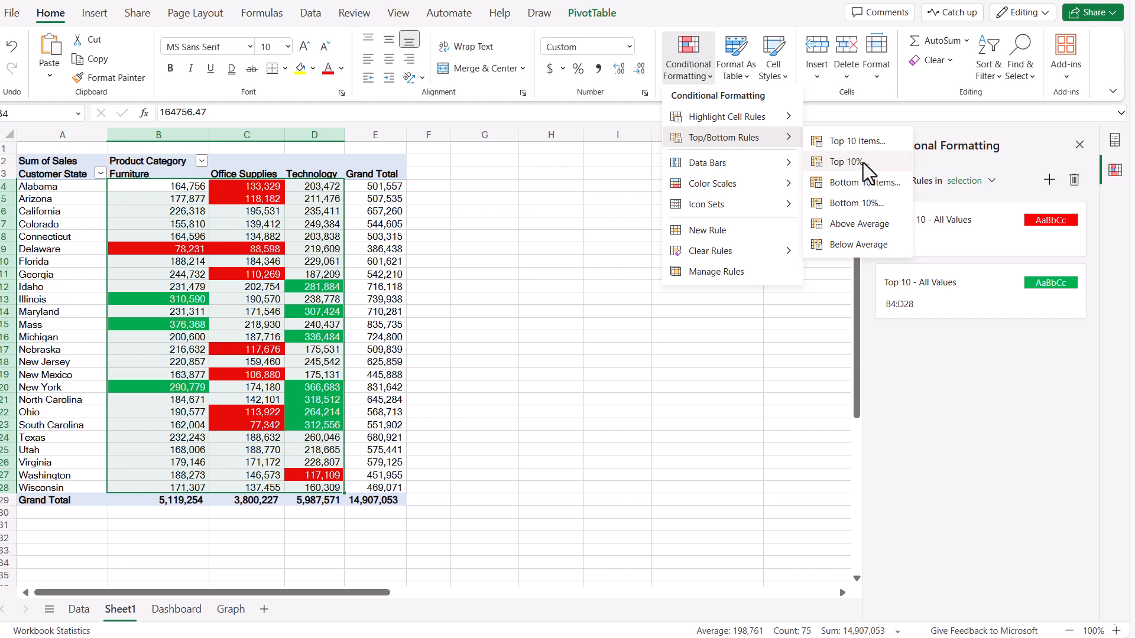
pyautogui.moveTo(736, 253)
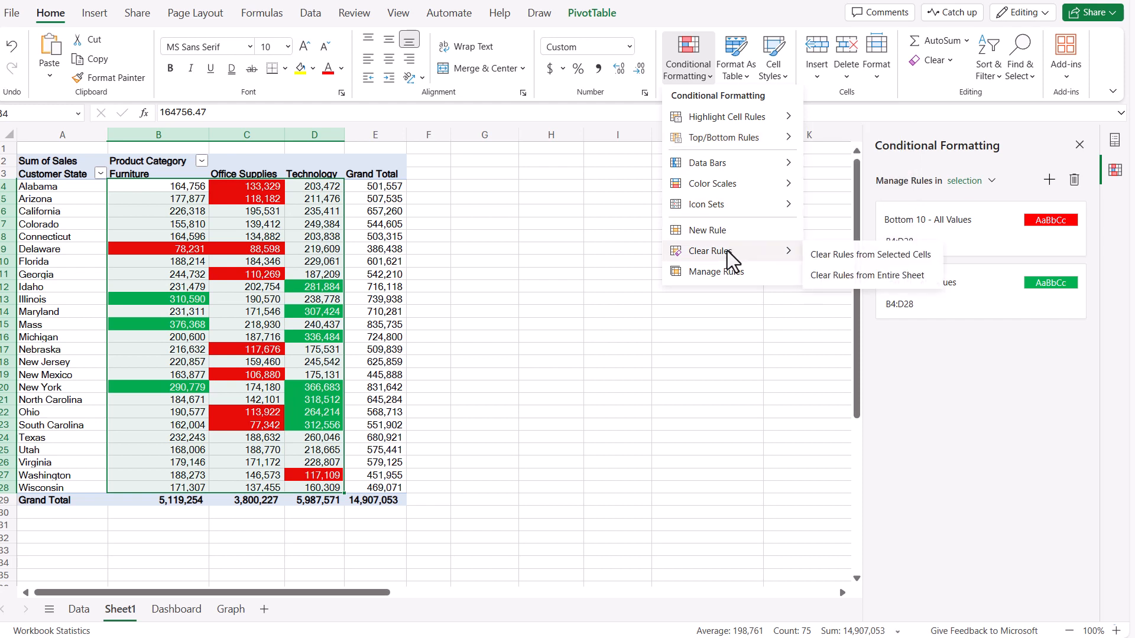
pyautogui.click(863, 275)
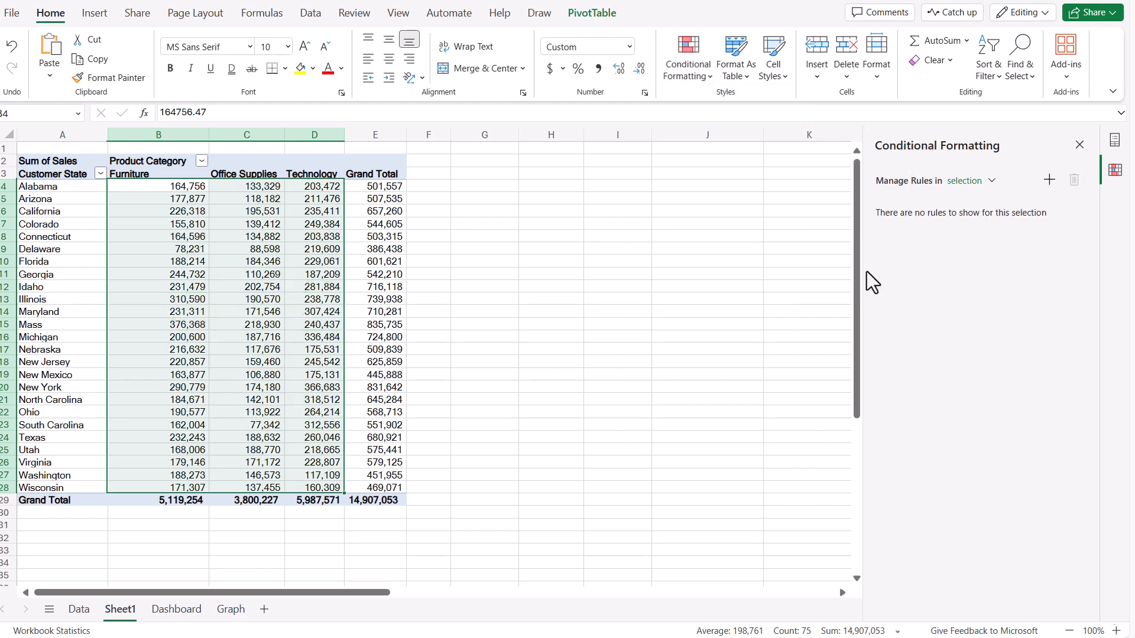
# Add a top 20 percent conditional formatting rule to B4:D28 with a standard green fill and white text.
pyautogui.click(688, 59)
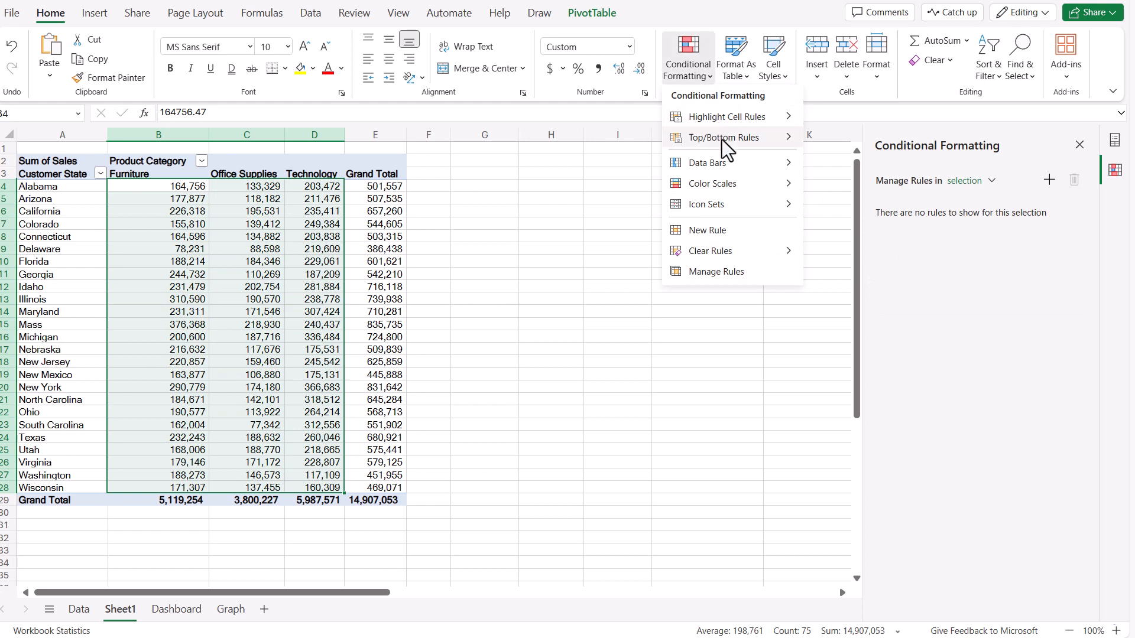
pyautogui.moveTo(725, 140)
pyautogui.click(866, 168)
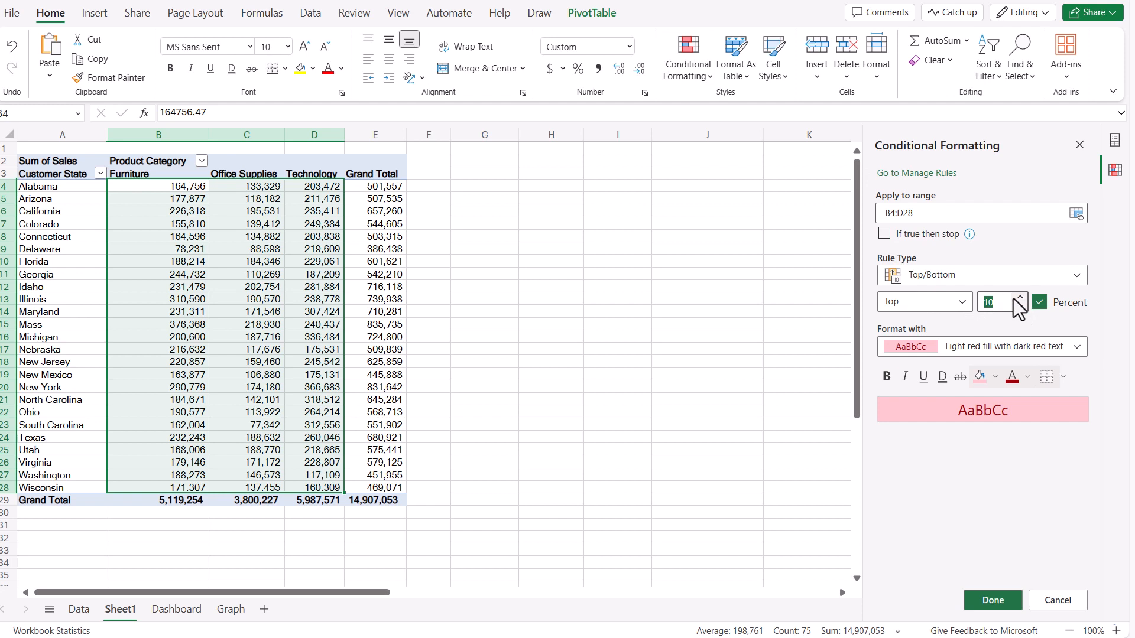
pyautogui.write('20')
pyautogui.click(993, 379)
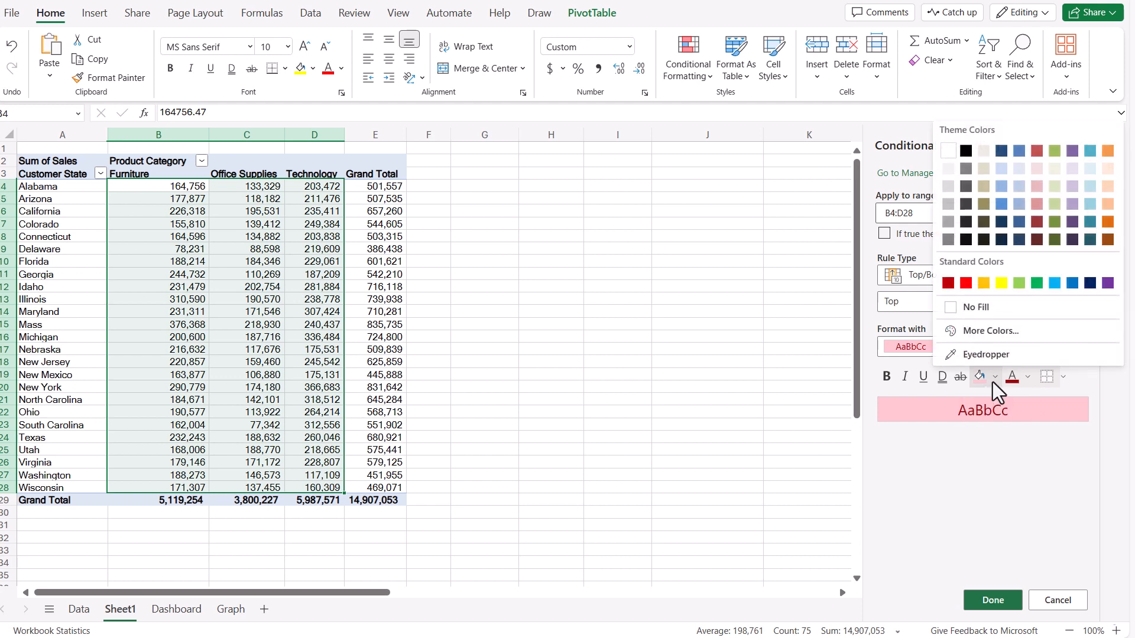
pyautogui.click(1037, 283)
pyautogui.click(1027, 377)
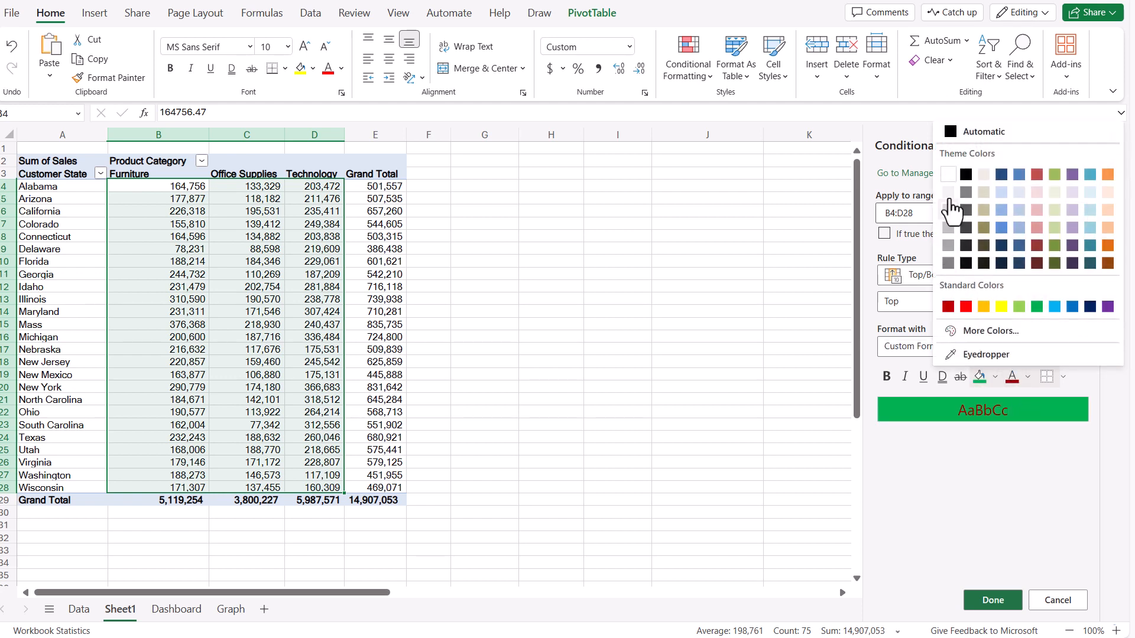
pyautogui.click(948, 175)
pyautogui.click(993, 600)
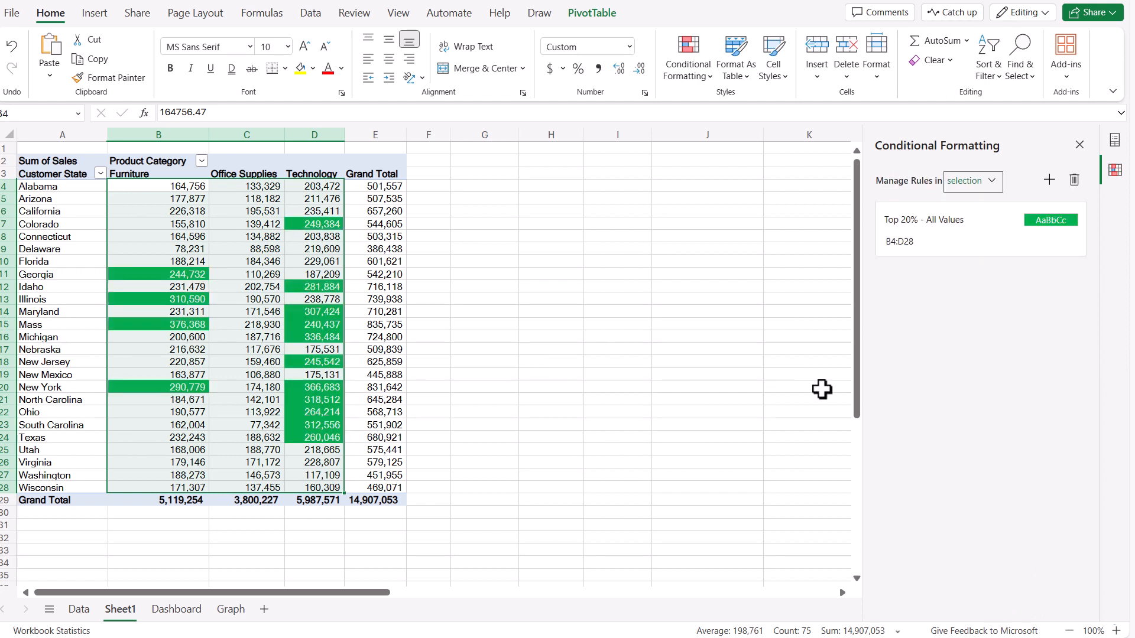
# Add a bottom 20 percent conditional formatting rule to B4:D28 with a standard red fill and white text.
pyautogui.click(705, 78)
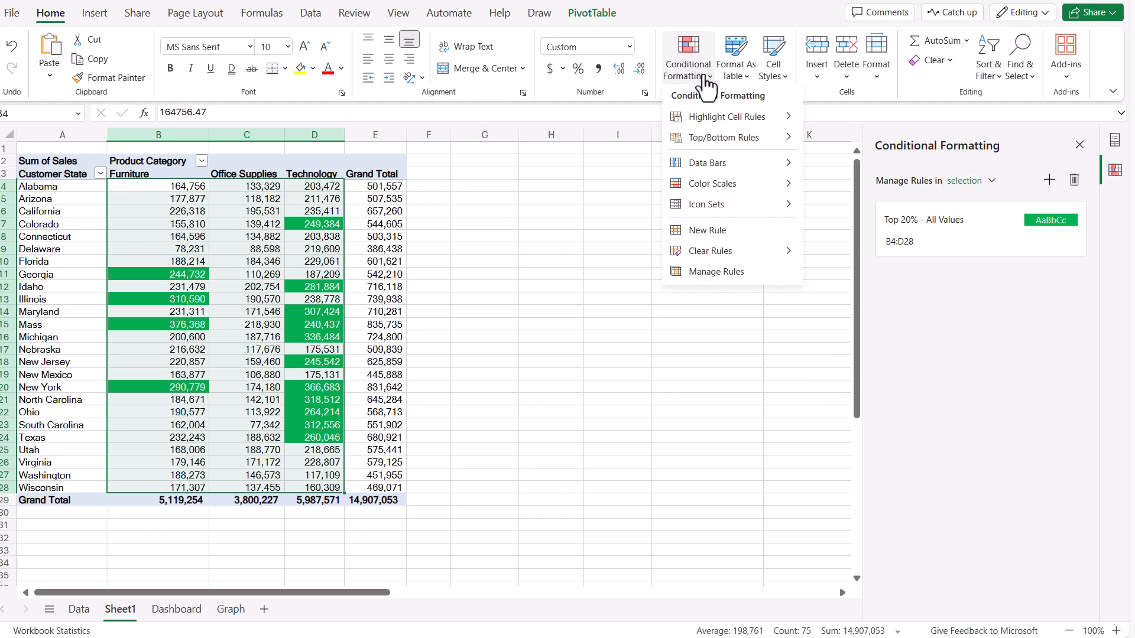
pyautogui.moveTo(723, 137)
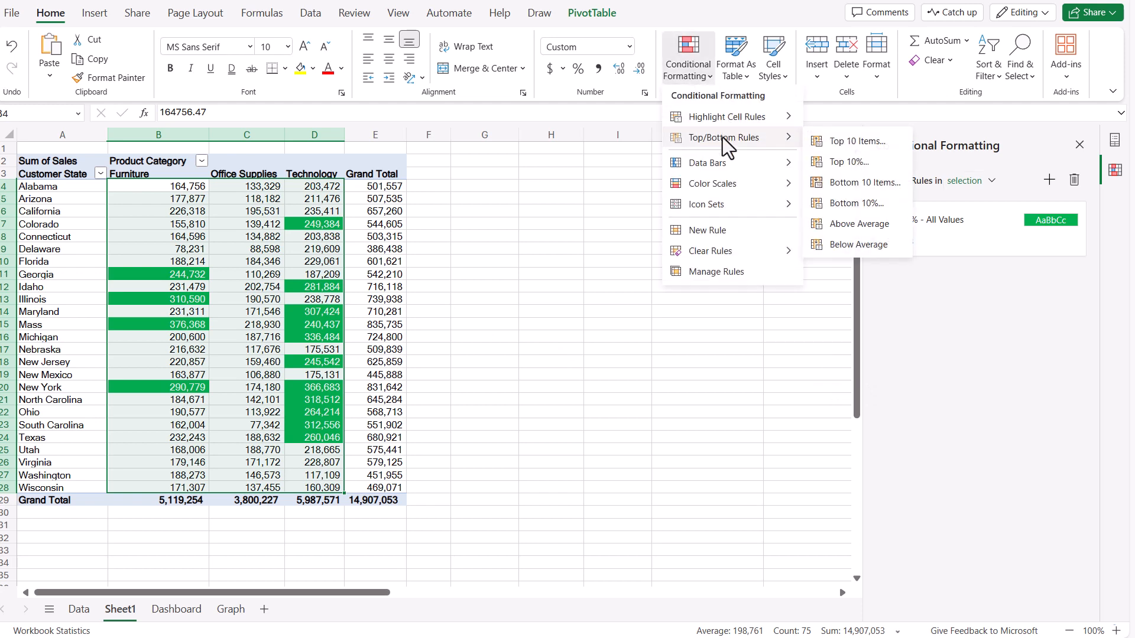
pyautogui.click(874, 204)
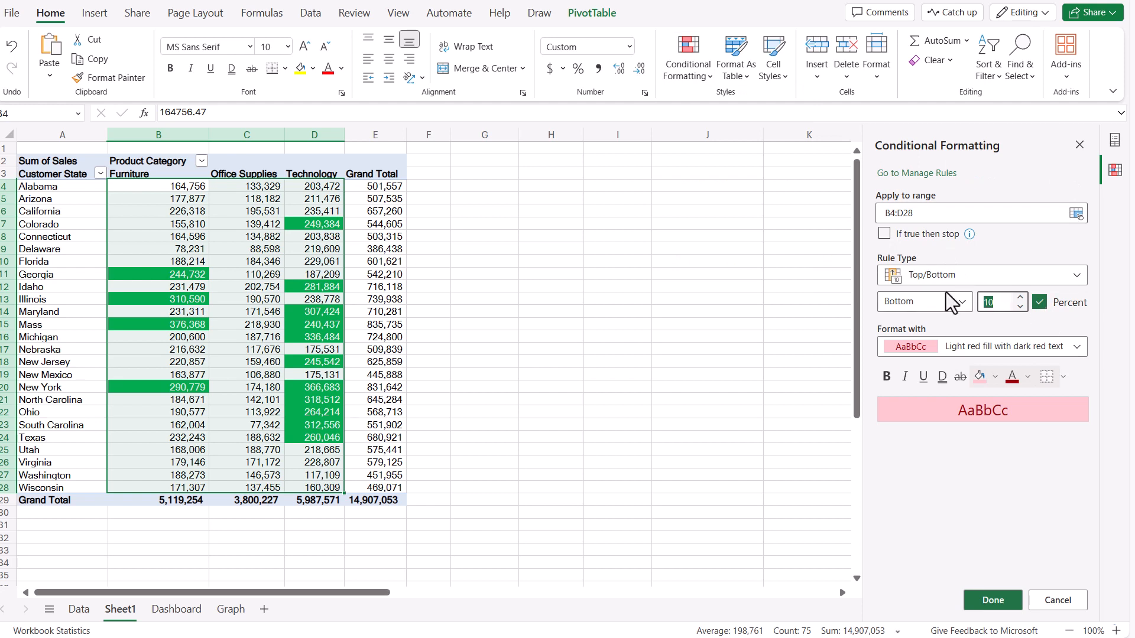
pyautogui.write('20')
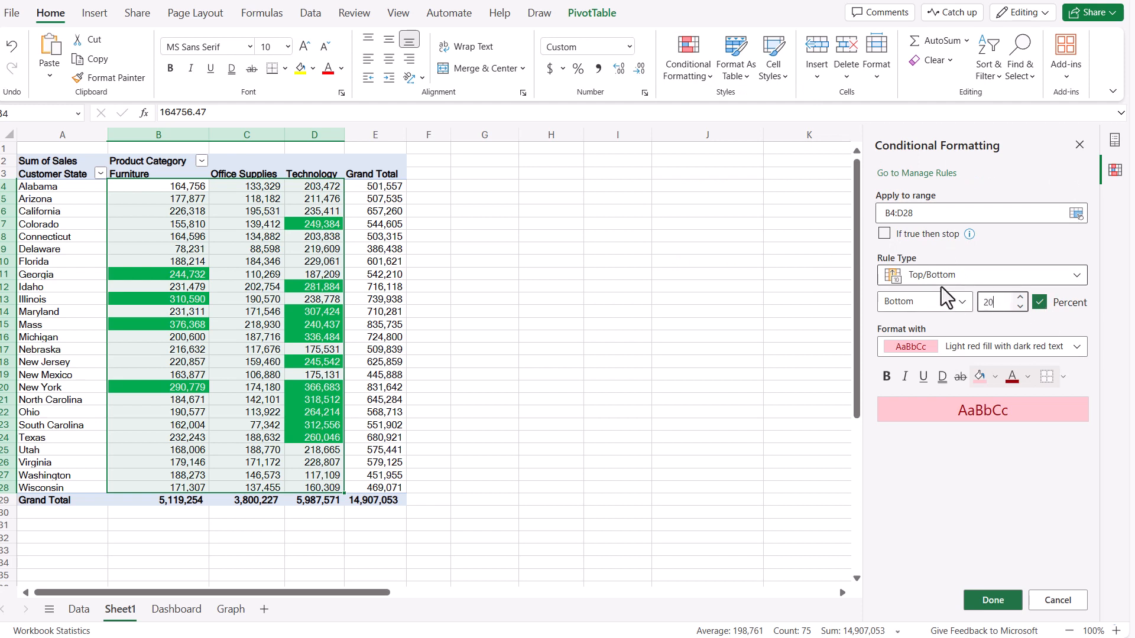
pyautogui.click(987, 377)
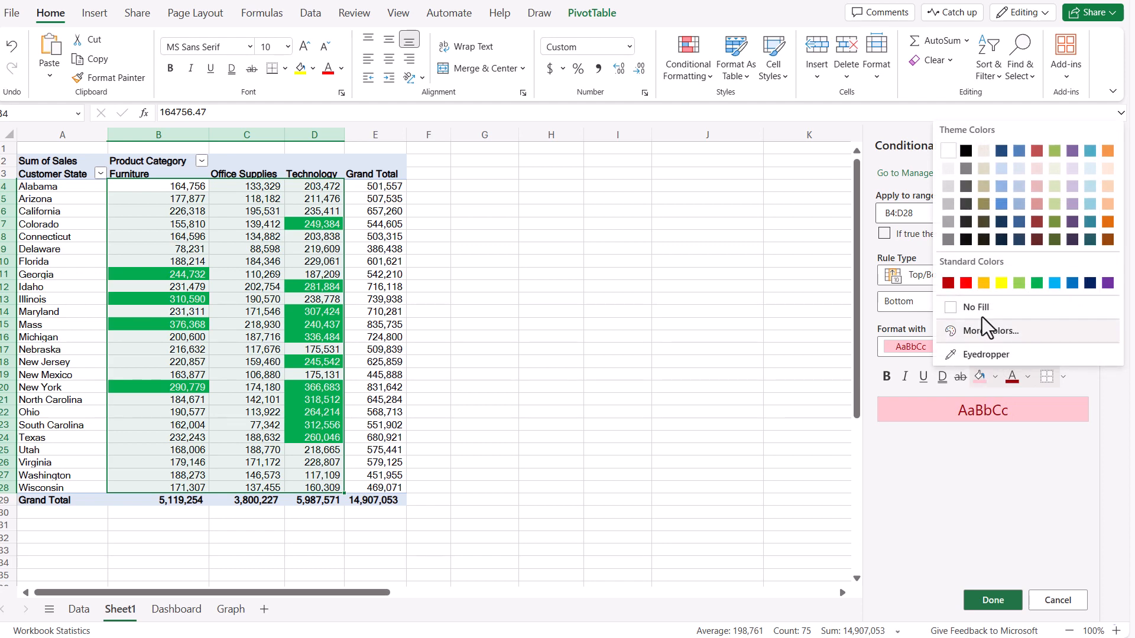
pyautogui.click(965, 284)
pyautogui.click(1028, 377)
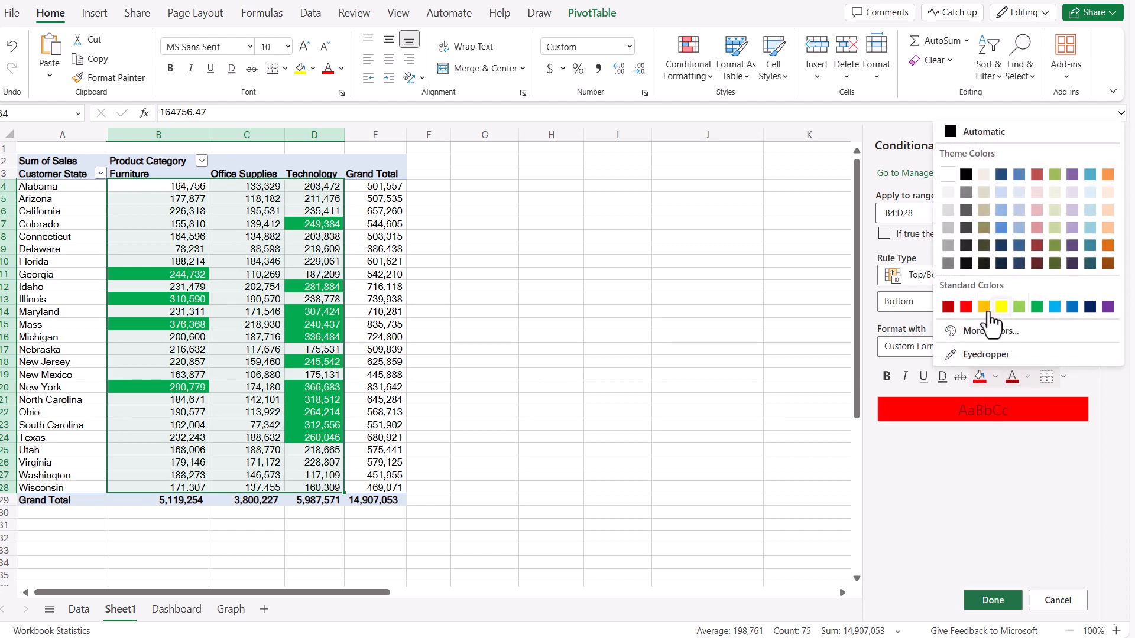
pyautogui.click(947, 175)
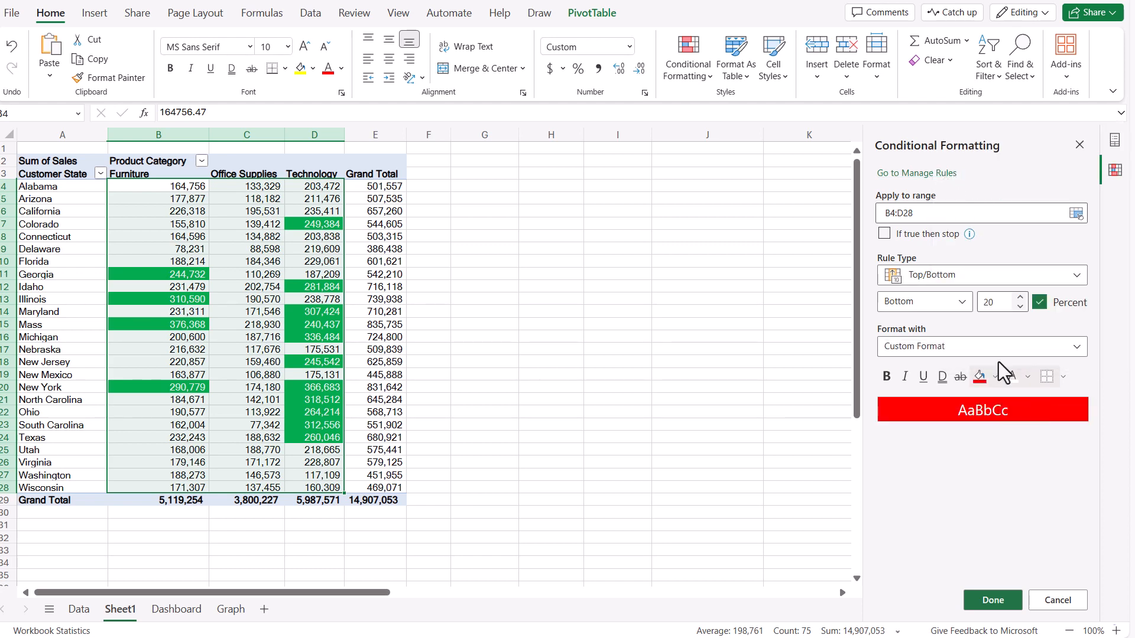
pyautogui.click(1006, 607)
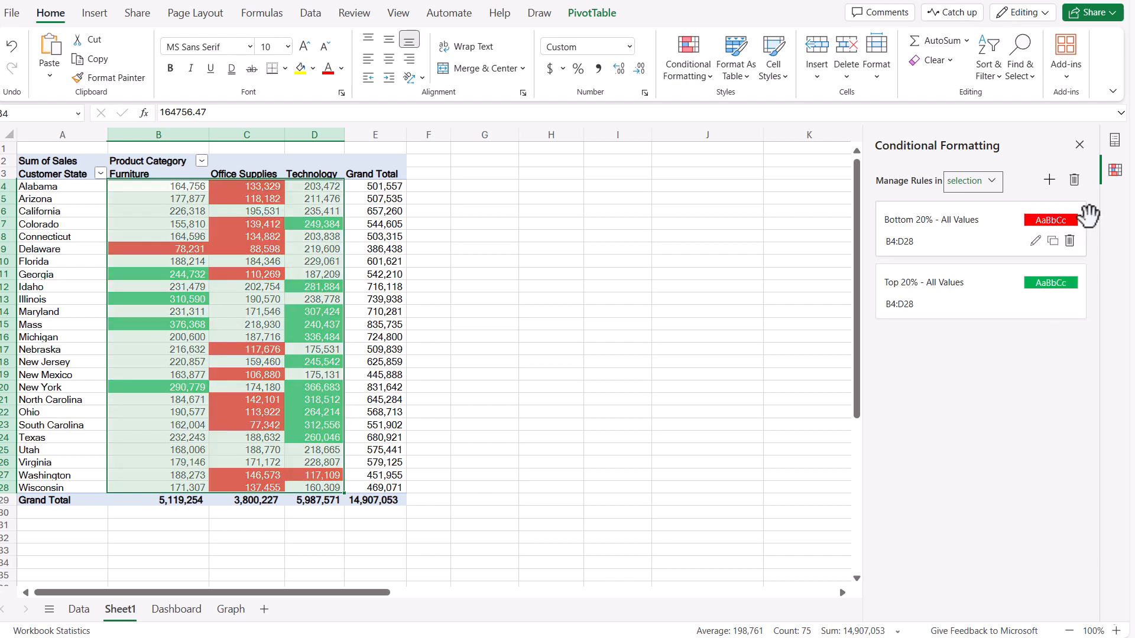
# Close the conditional formatting rules and reopen them for management to review the rules applied to B4:D28.
pyautogui.click(1078, 145)
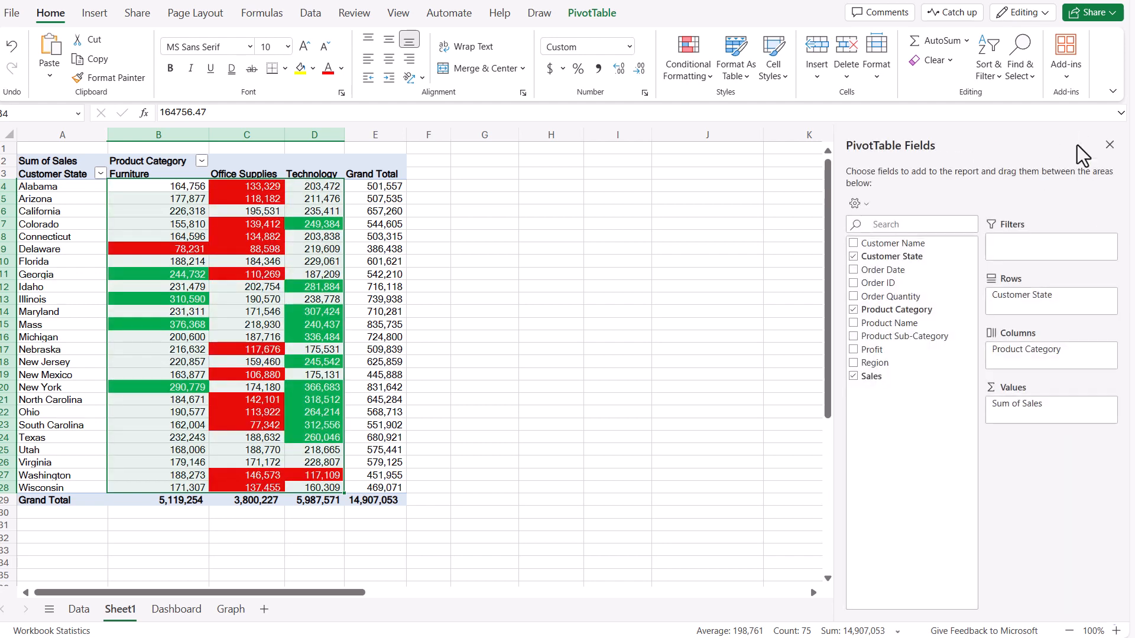
pyautogui.click(674, 89)
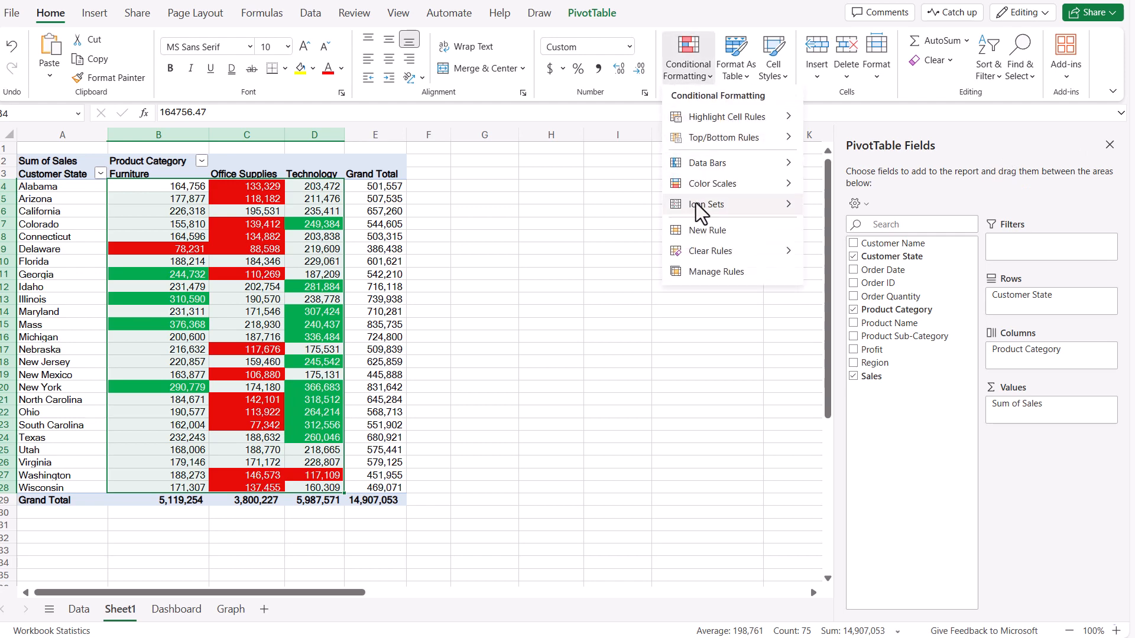
pyautogui.click(714, 274)
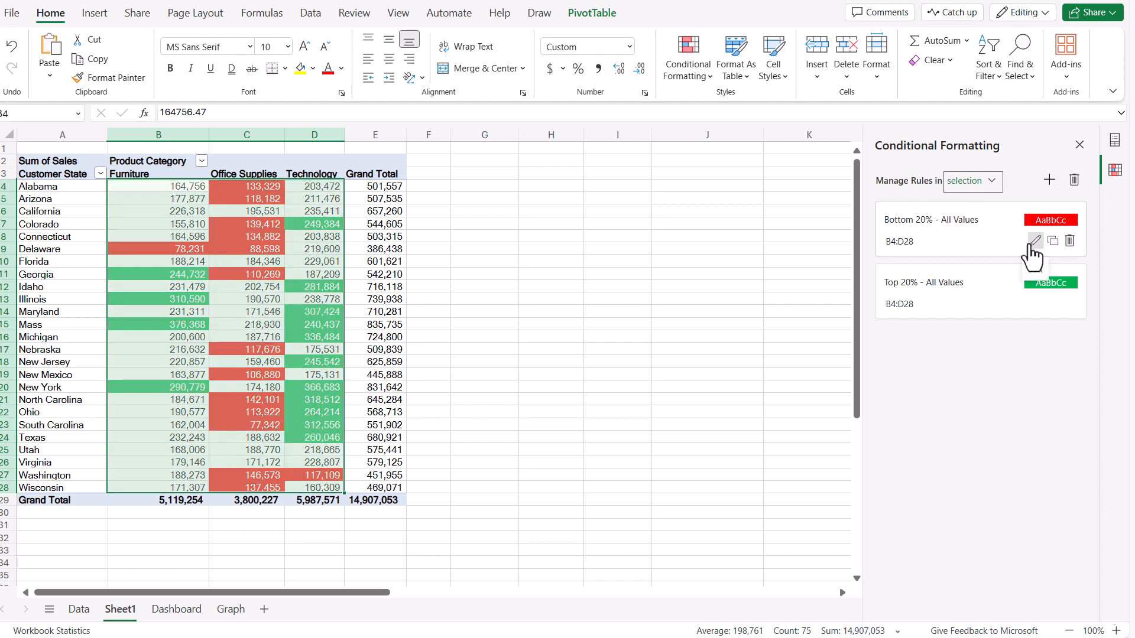
pyautogui.click(302, 236)
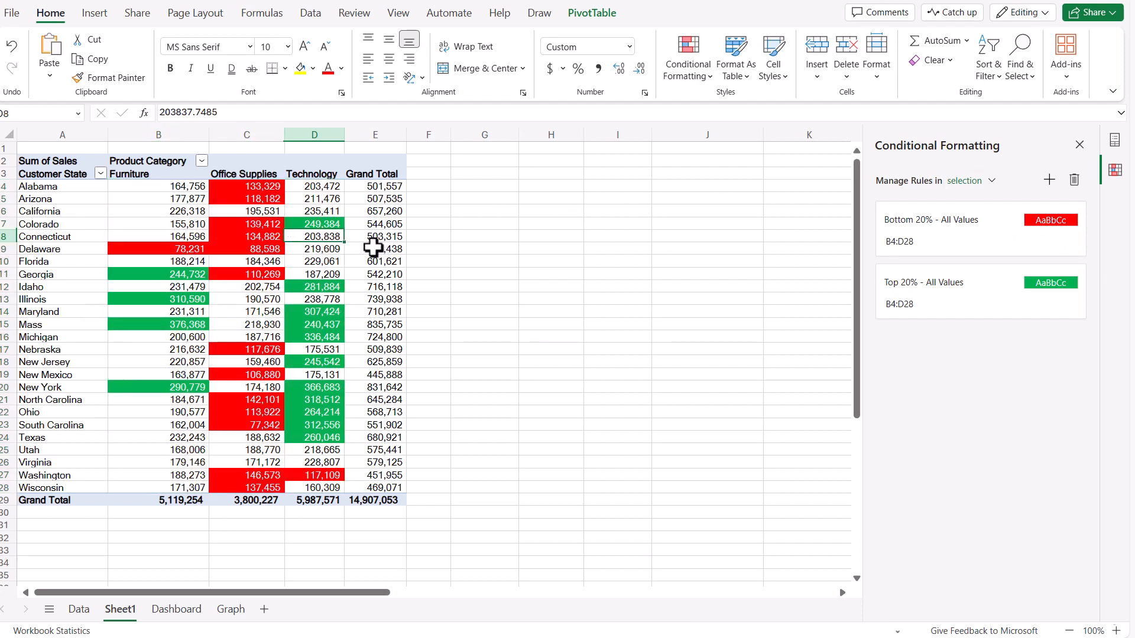
# Look through the other conditional formatting rule types and clear the top and bottom 20 percent rules from the entire sheet.
pyautogui.click(687, 62)
pyautogui.moveTo(715, 145)
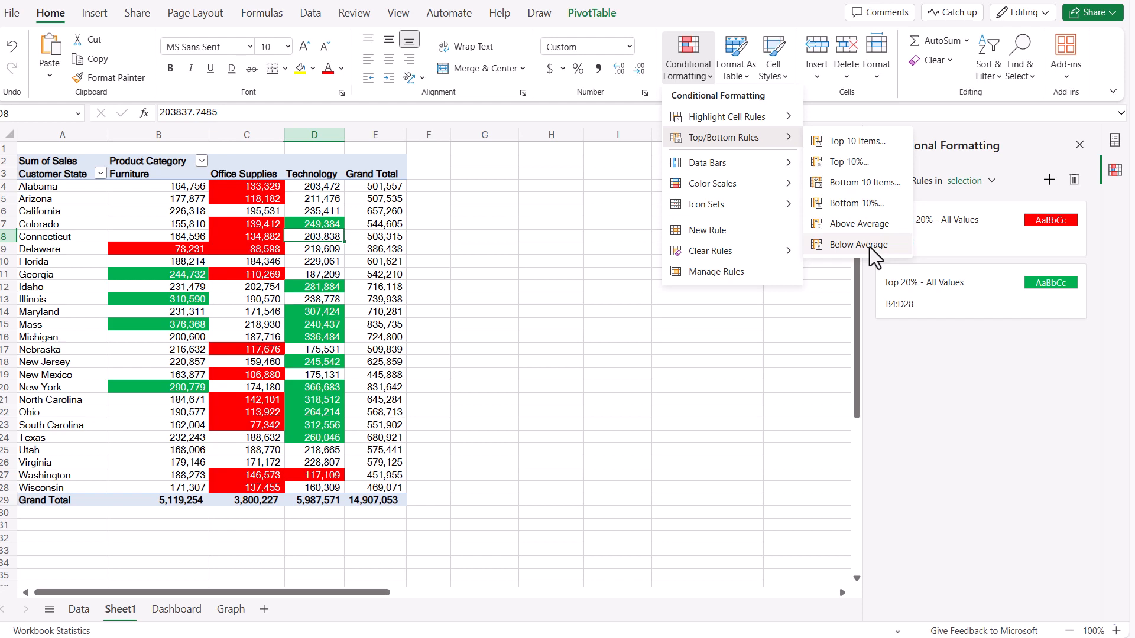
pyautogui.moveTo(753, 162)
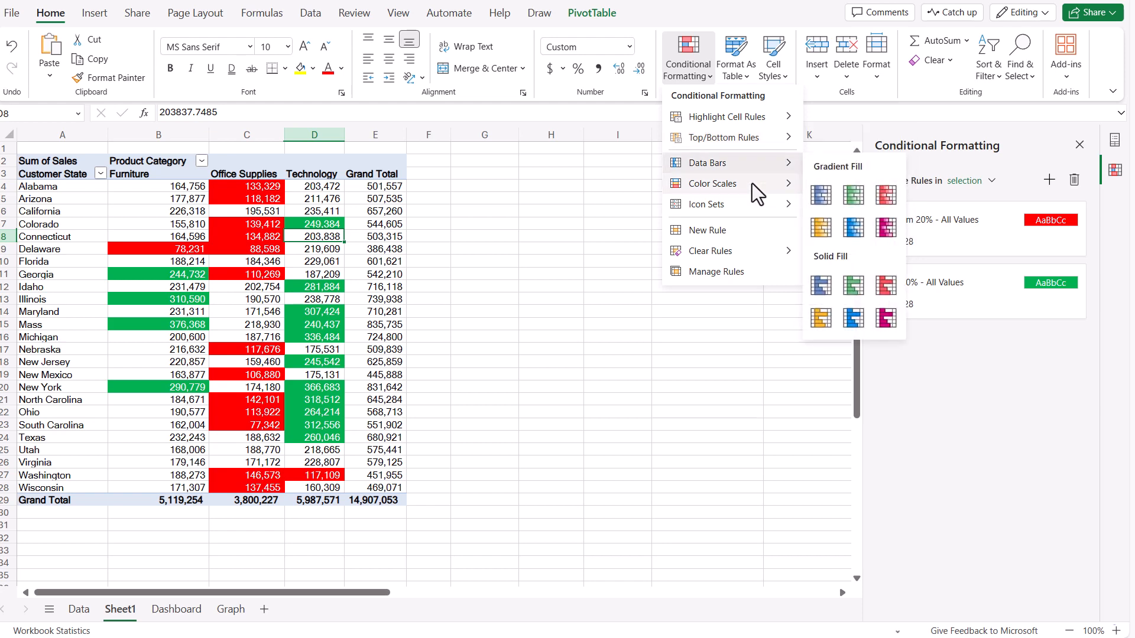
pyautogui.moveTo(752, 205)
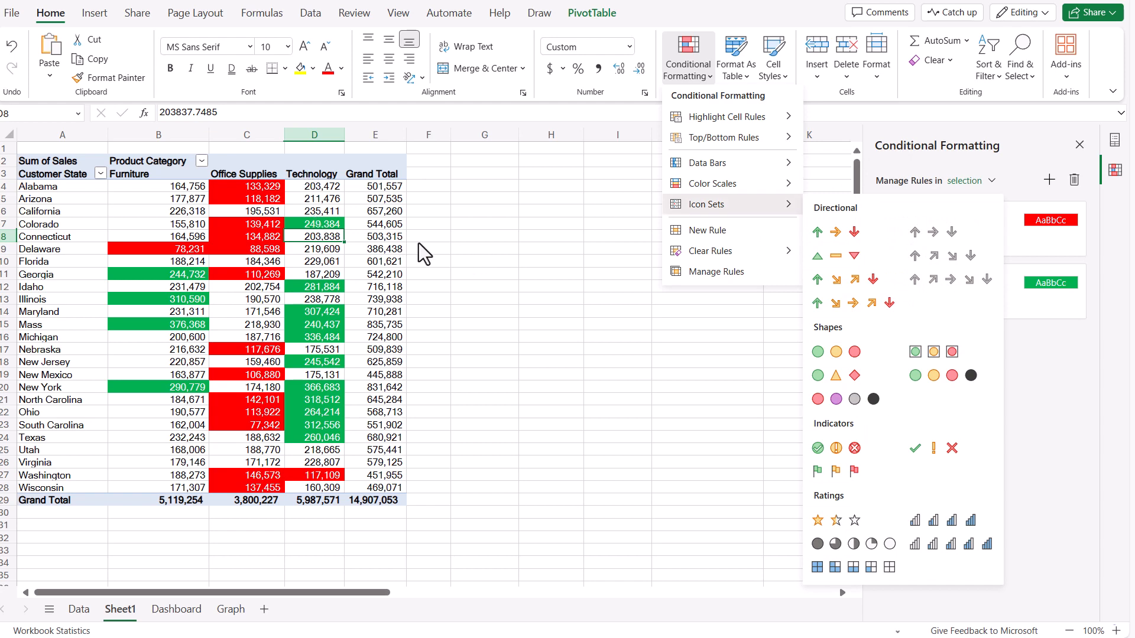
pyautogui.moveTo(745, 251)
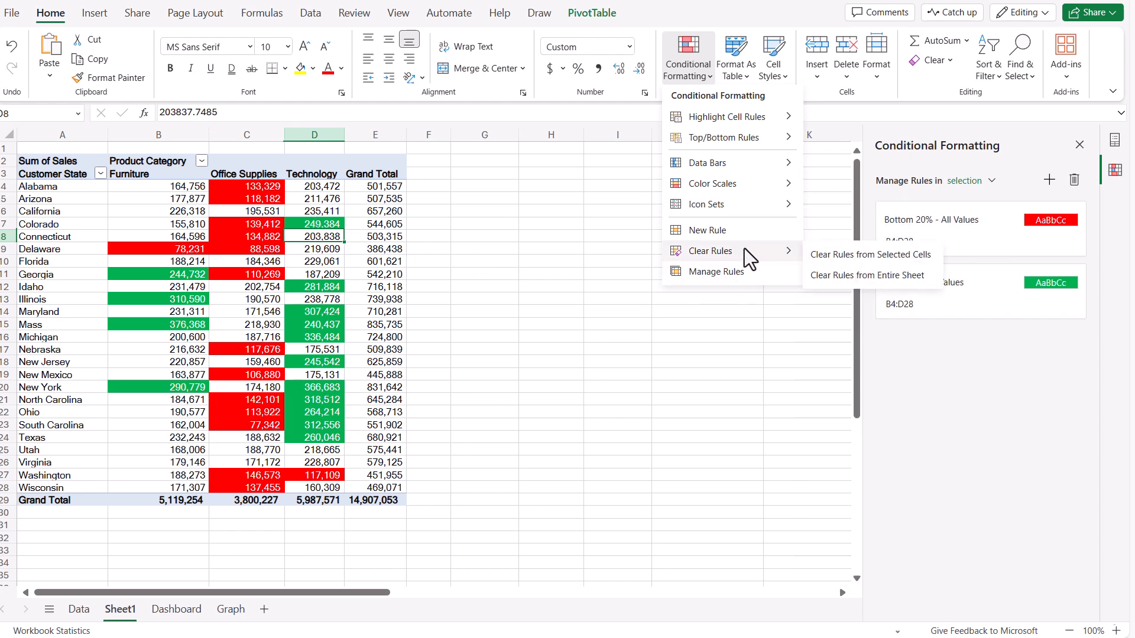
pyautogui.click(842, 271)
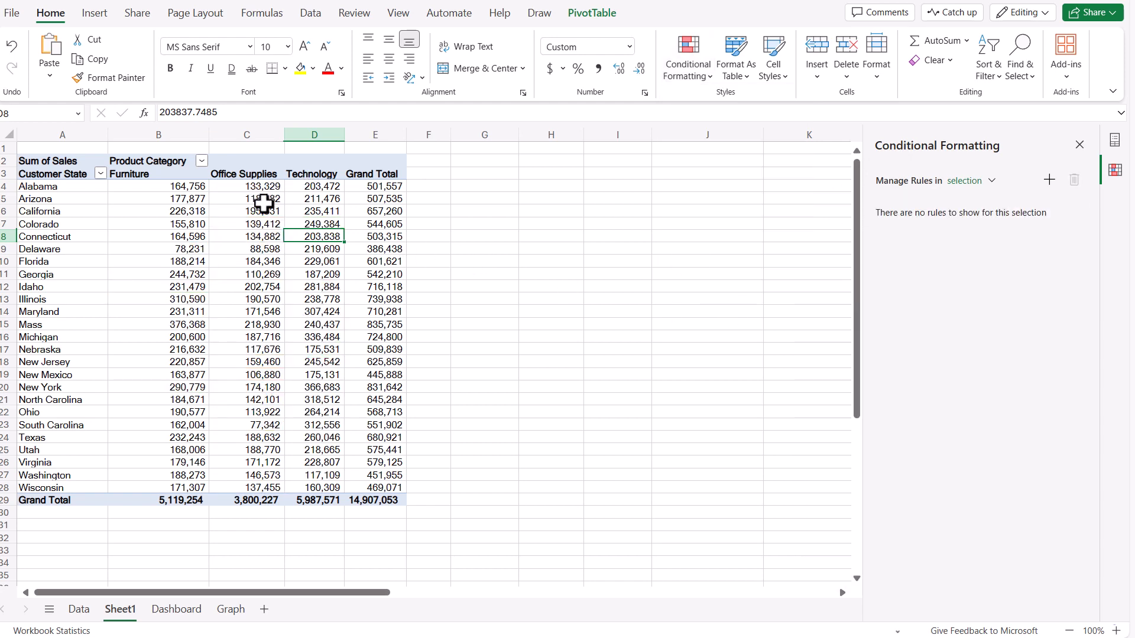
# Close the conditional formatting rules and remove Product Category from the PivotTable's columns.
pyautogui.click(266, 248)
pyautogui.click(1080, 145)
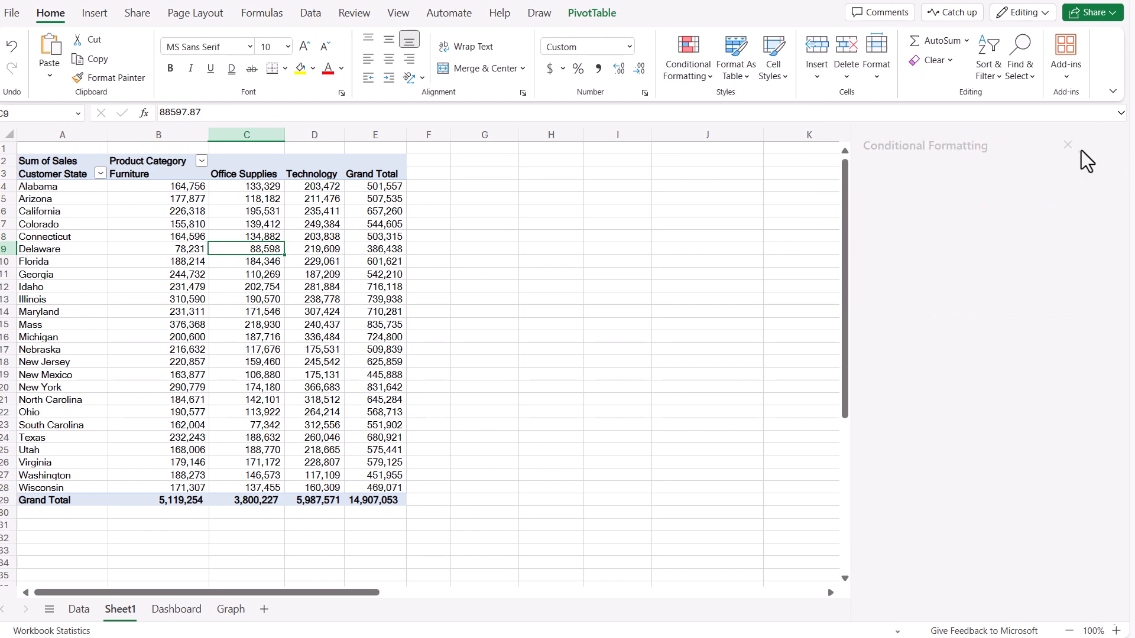
pyautogui.moveTo(1041, 347); pyautogui.dragTo(671, 271)
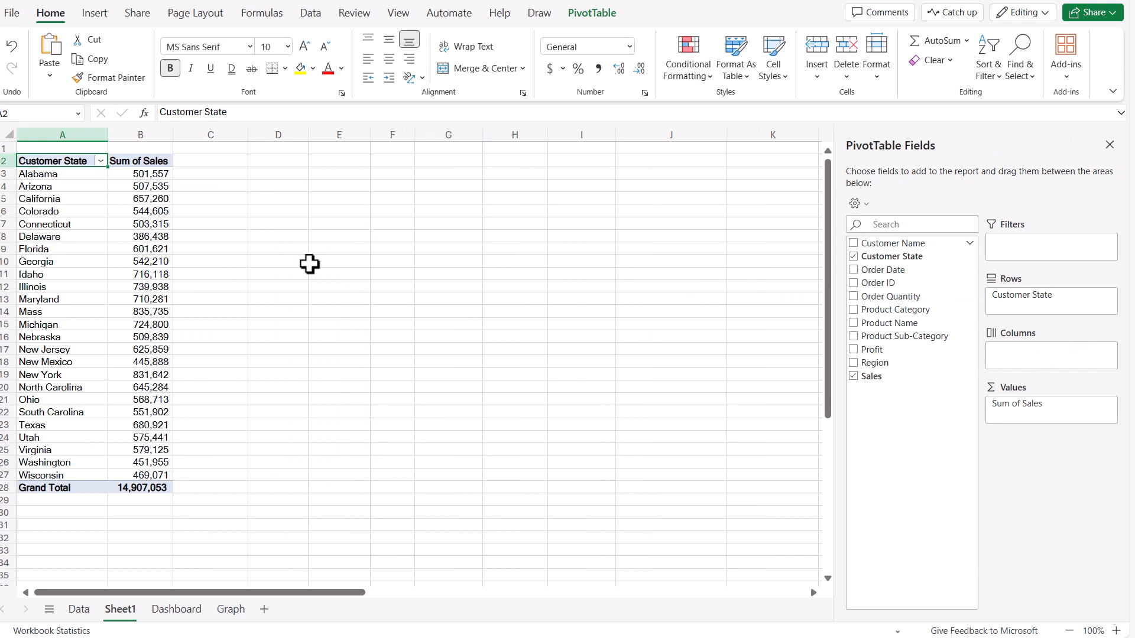
# Apply blue gradient-fill data bars to the Sum of Sales values in B3:B27, leaving out the grand total.
pyautogui.moveTo(152, 173); pyautogui.dragTo(157, 473)
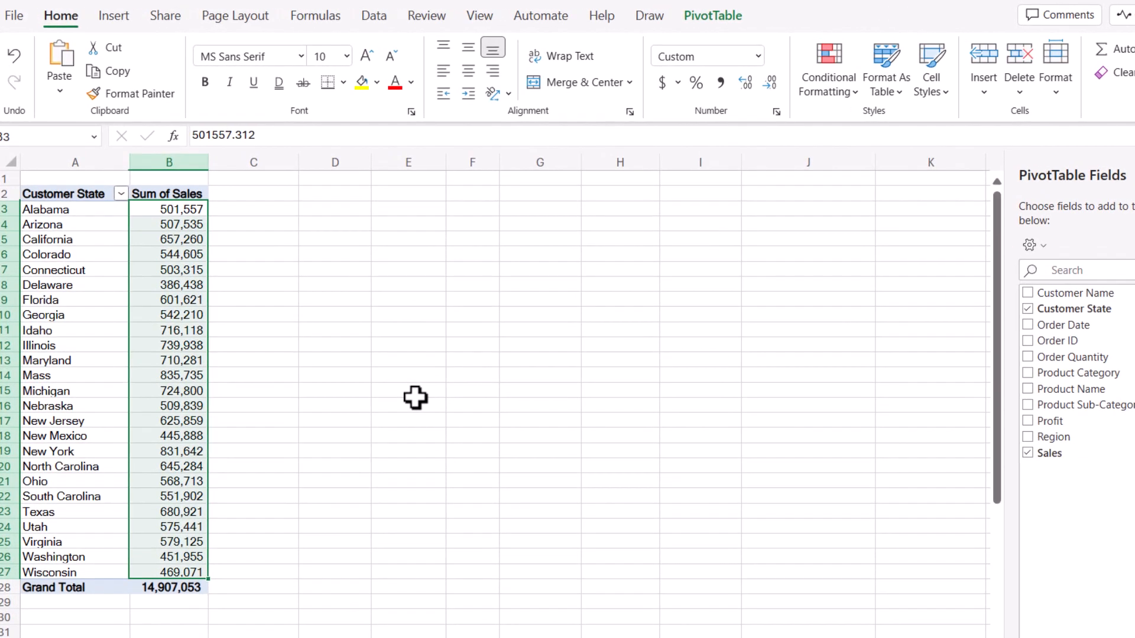
pyautogui.click(854, 99)
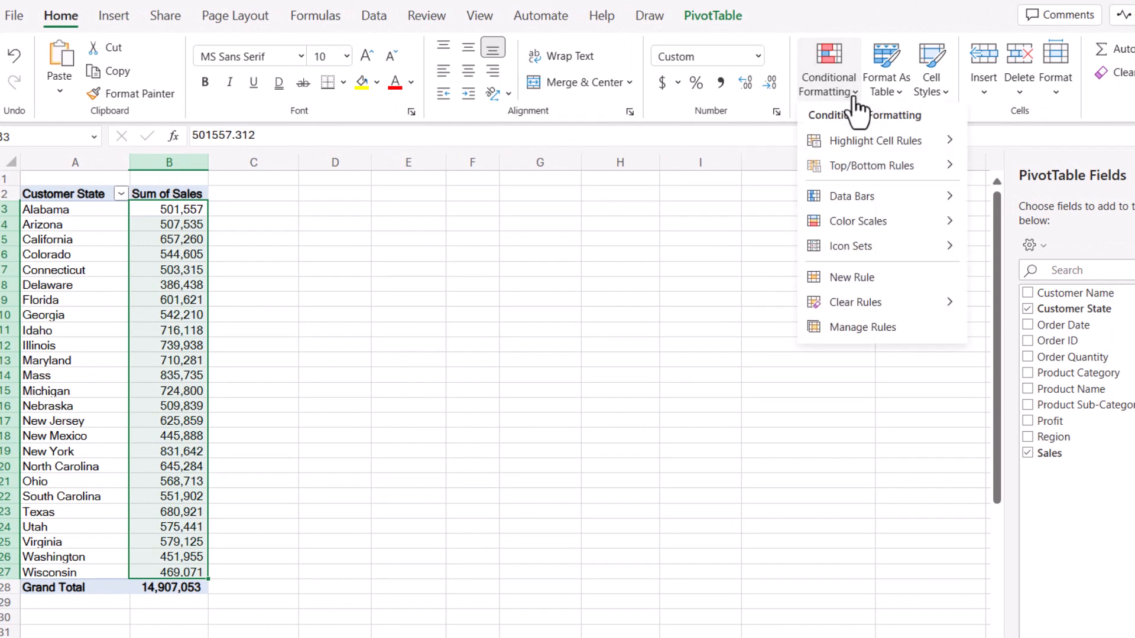
pyautogui.moveTo(880, 189)
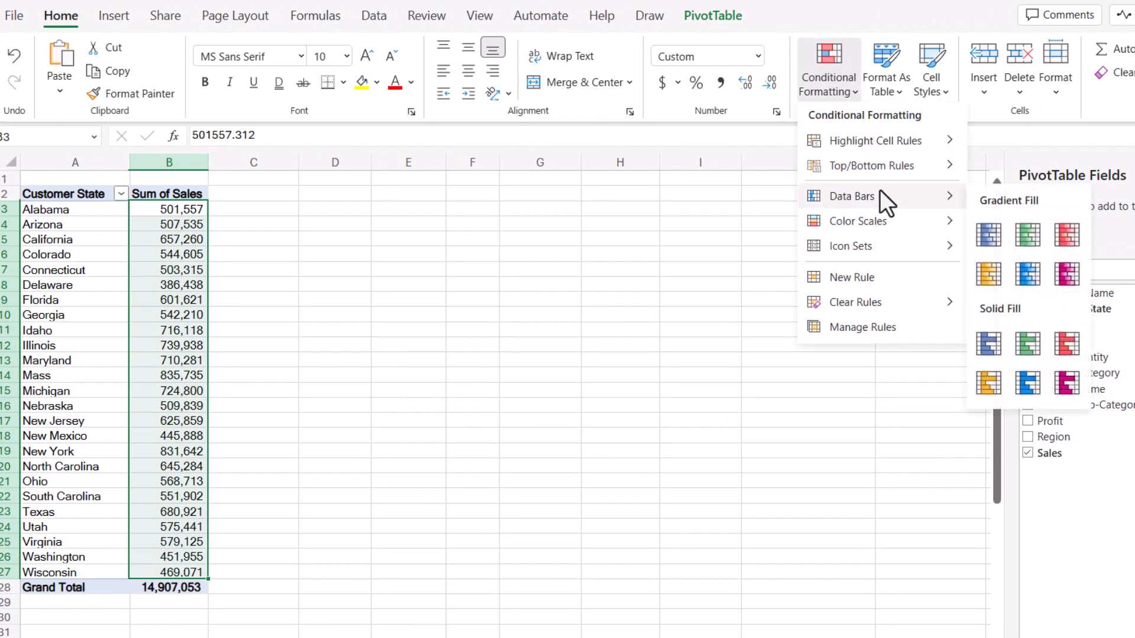
pyautogui.click(987, 234)
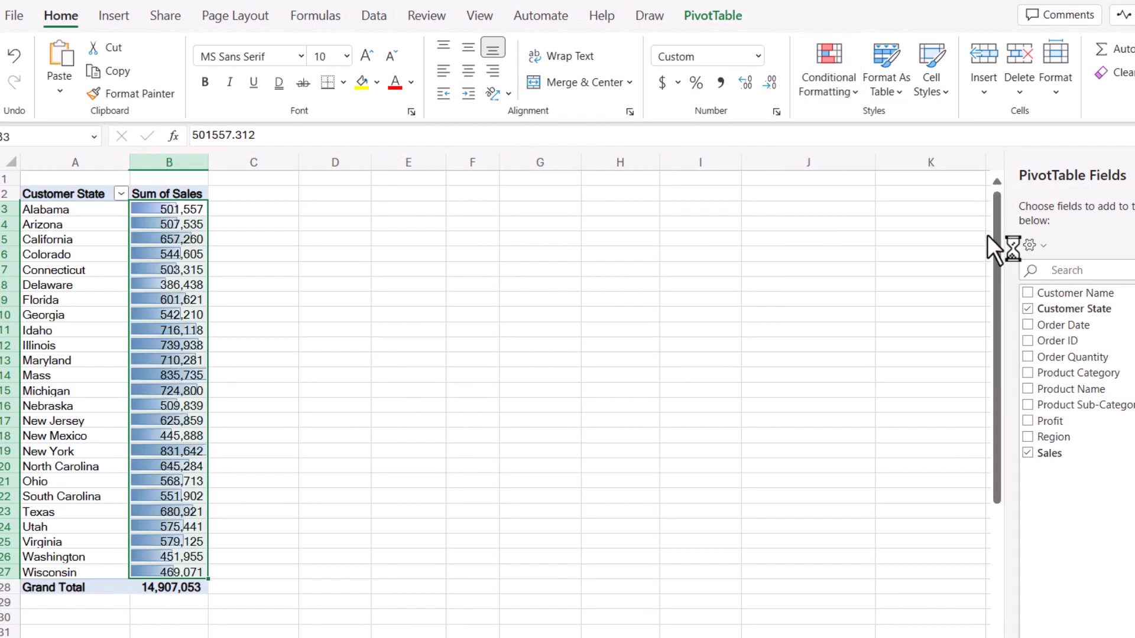
pyautogui.click(229, 223)
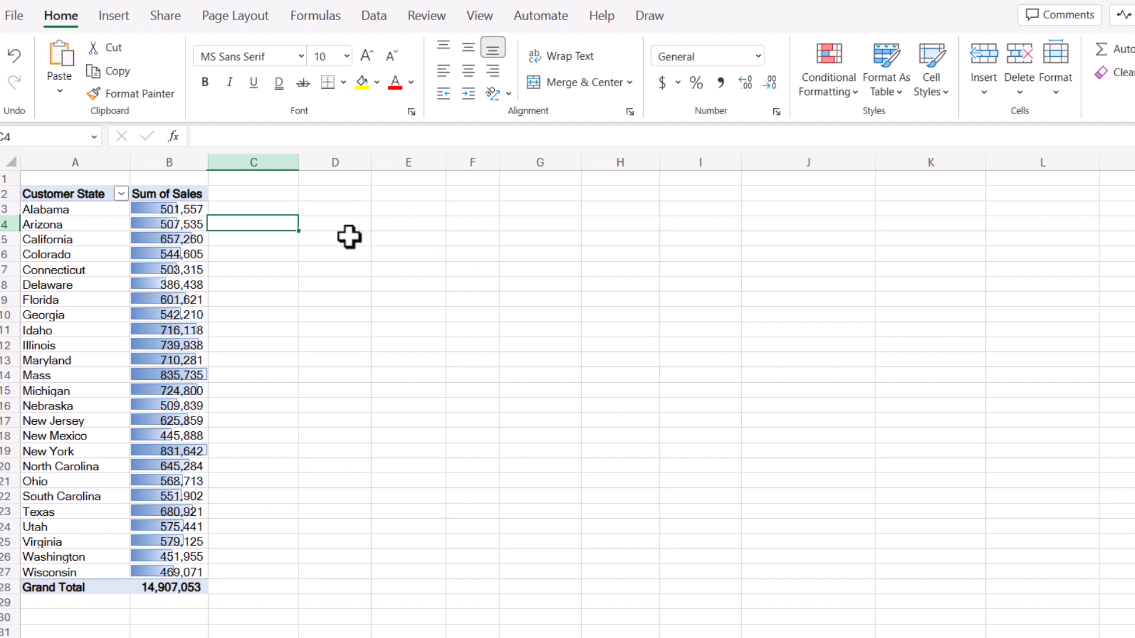
# Reselect the state sales values in B3:B27 and change their data bars to a green gradient fill.
pyautogui.click(190, 209)
pyautogui.moveTo(191, 209); pyautogui.dragTo(199, 567)
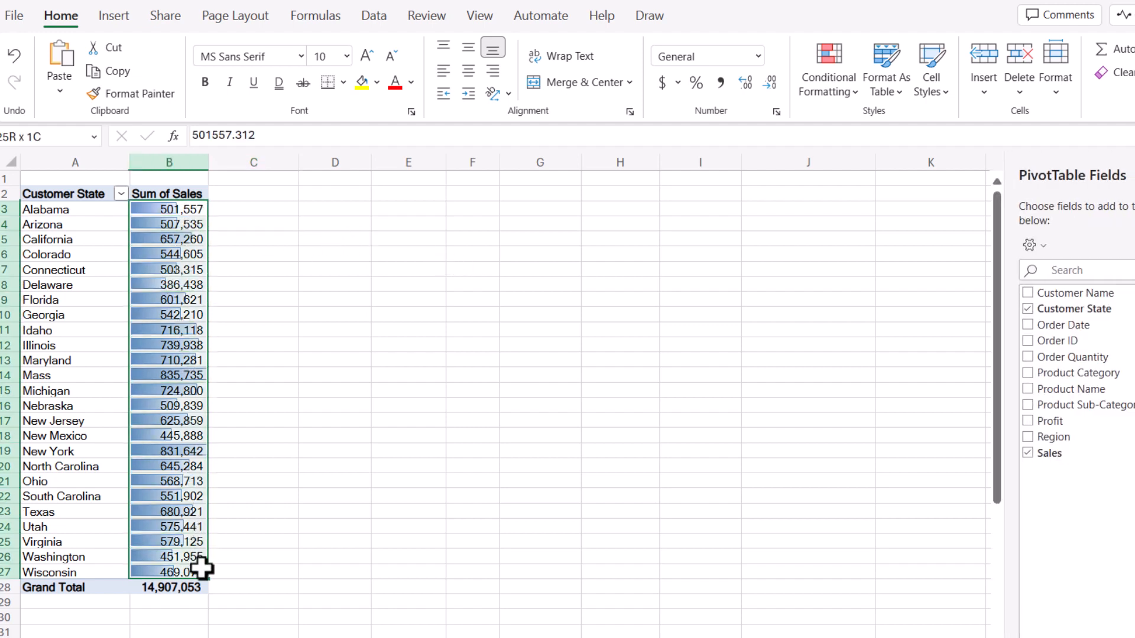
pyautogui.click(840, 89)
pyautogui.moveTo(854, 193)
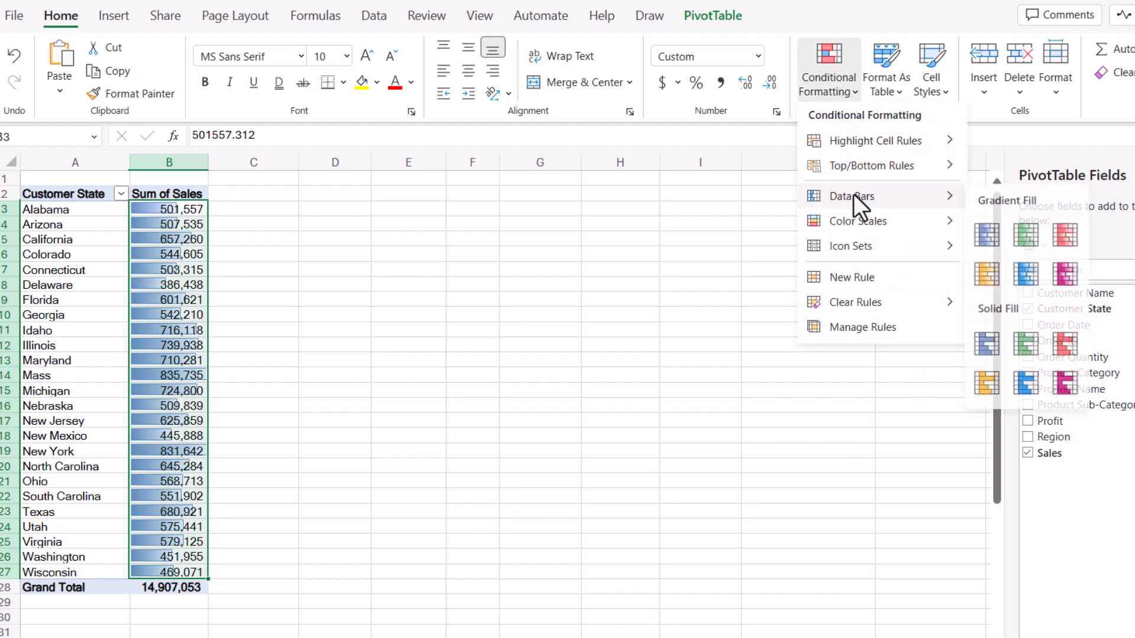
pyautogui.click(1033, 240)
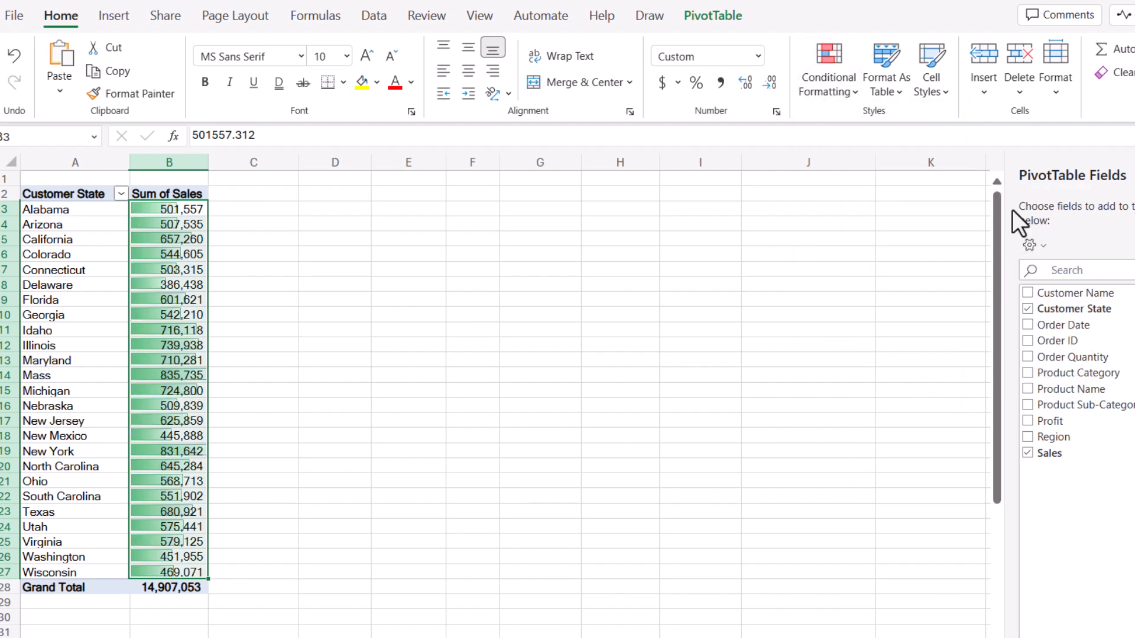
# Change the data bars on B3:B27 to a light blue solid fill.
pyautogui.click(840, 97)
pyautogui.moveTo(888, 198)
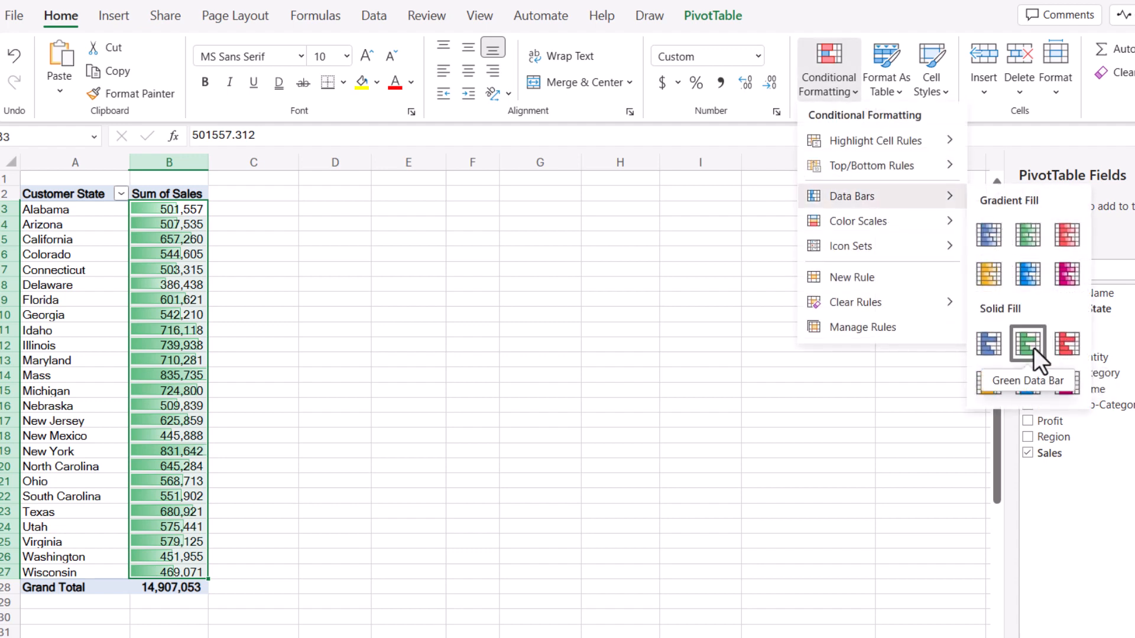
pyautogui.click(1029, 383)
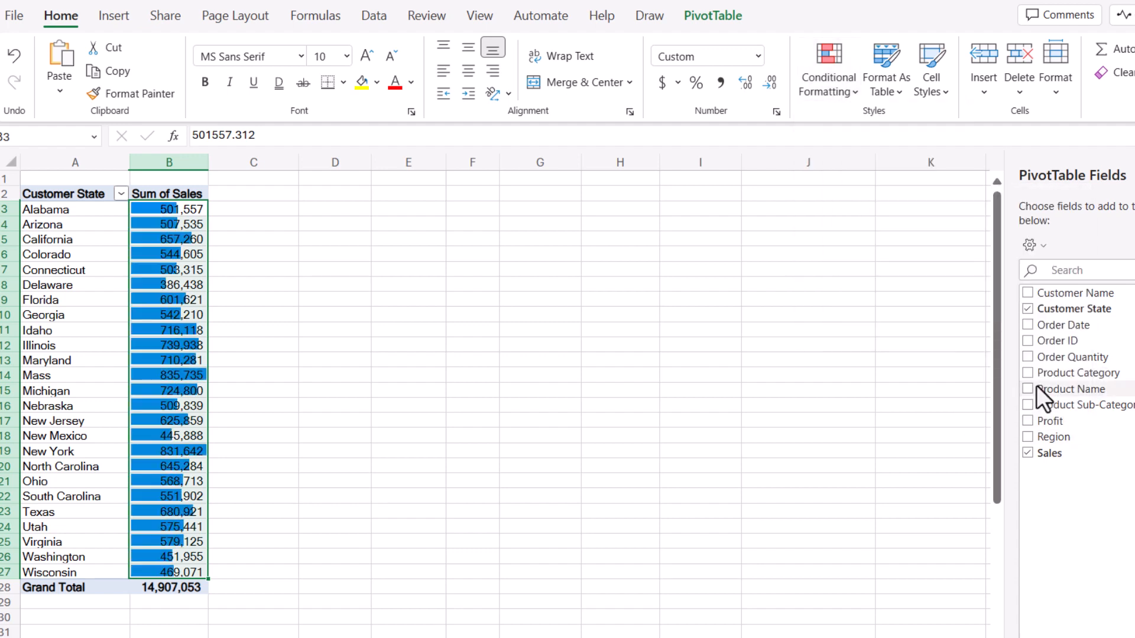
# Add a green-yellow-red color scale to B3:B27 on top of the light blue data bars.
pyautogui.click(833, 89)
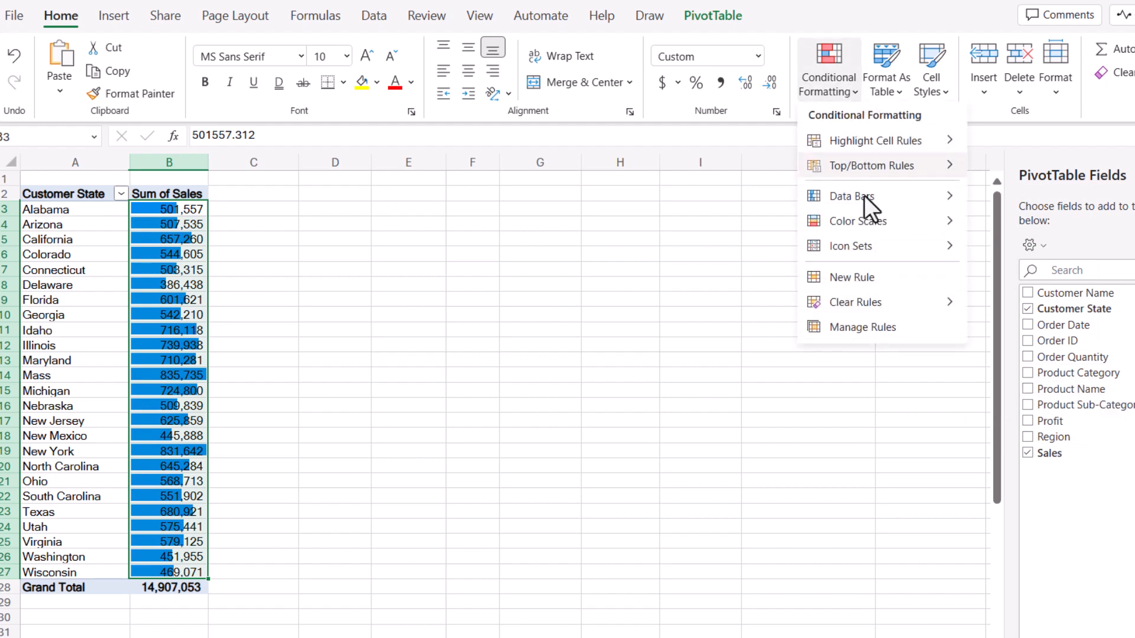
pyautogui.moveTo(871, 197)
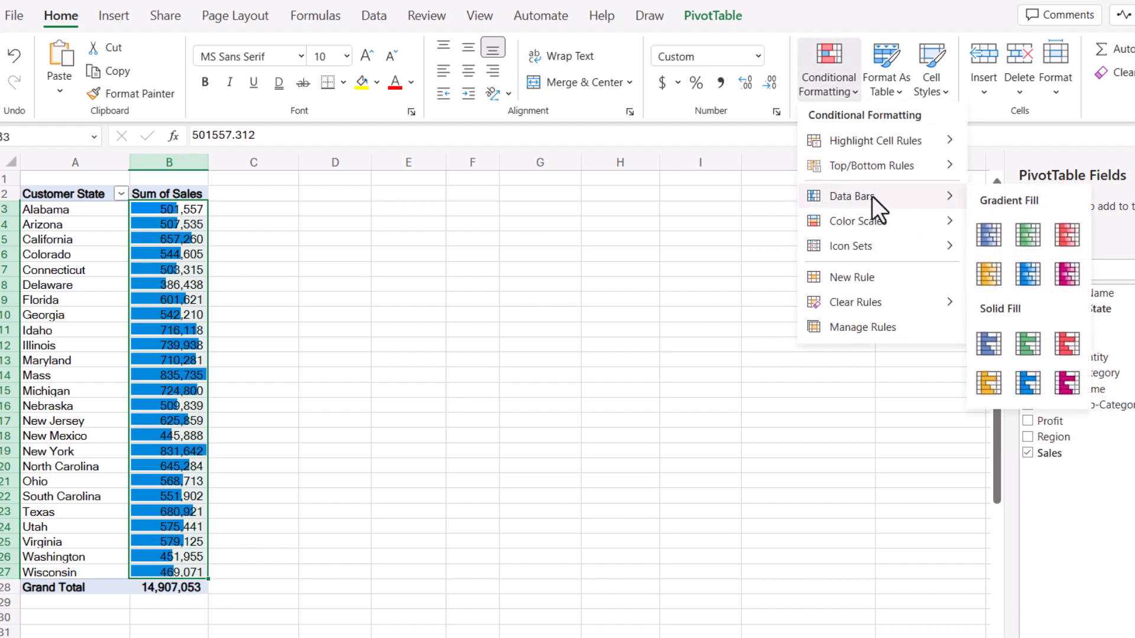
pyautogui.moveTo(877, 218)
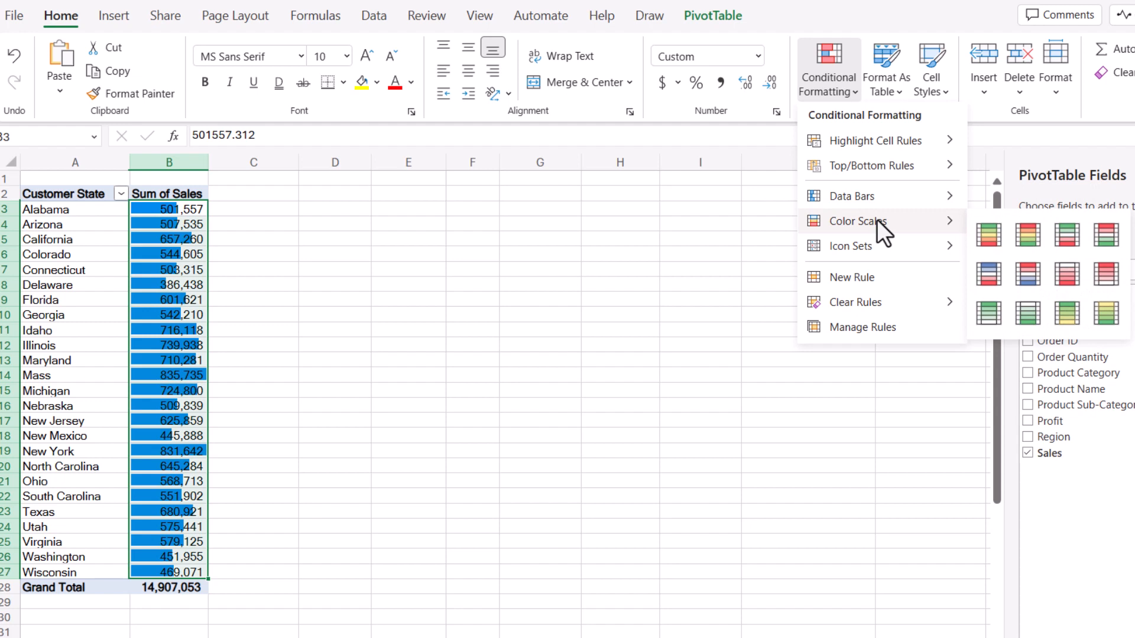
pyautogui.click(999, 236)
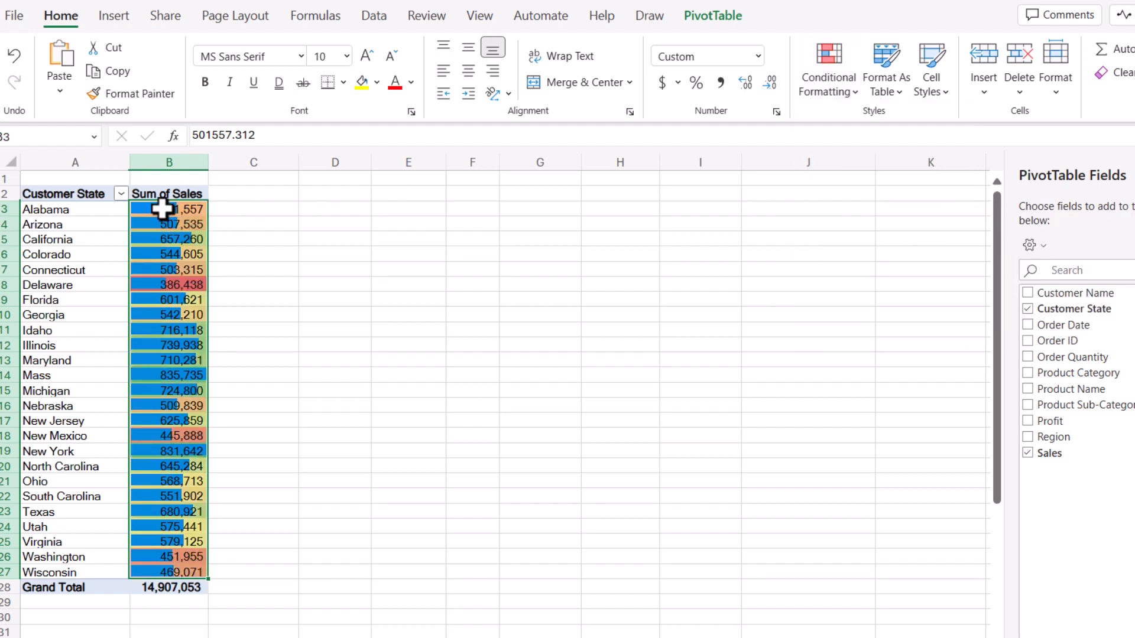
# Clear the data bar and color scale rules from the entire sheet.
pyautogui.click(837, 107)
pyautogui.moveTo(870, 299)
pyautogui.click(1038, 331)
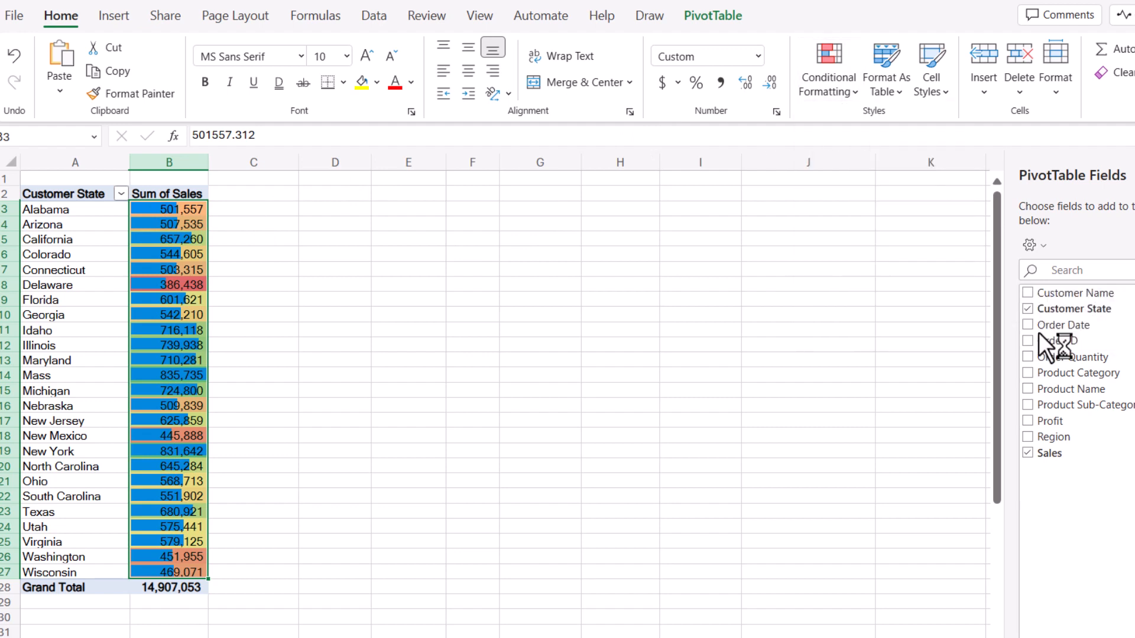
# Apply only a green-yellow-red color scale to the state sales values in B3:B27.
pyautogui.click(842, 106)
pyautogui.moveTo(923, 246)
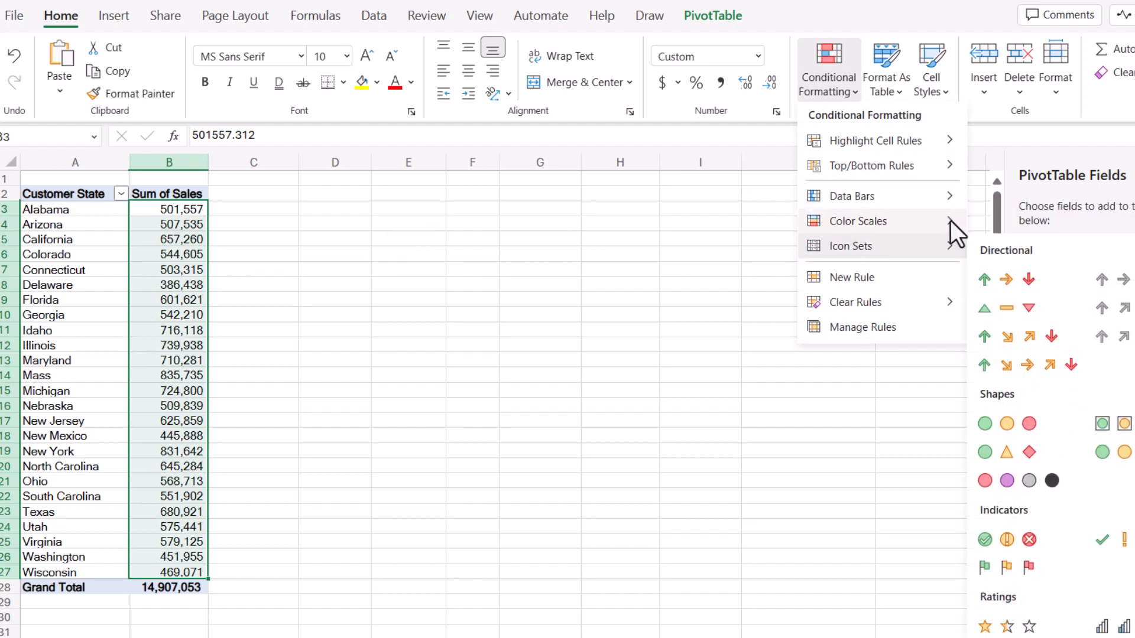
pyautogui.moveTo(956, 221)
pyautogui.click(983, 235)
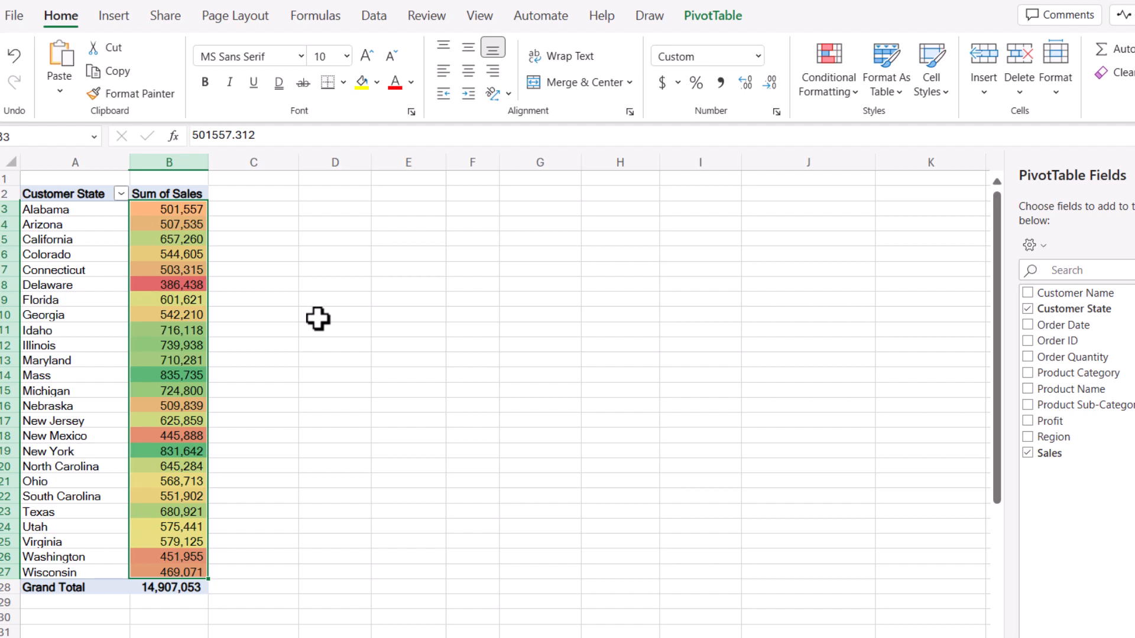
# Change the color scale on B3:B27 to blue-white-red and replace that with a green-white one.
pyautogui.click(834, 95)
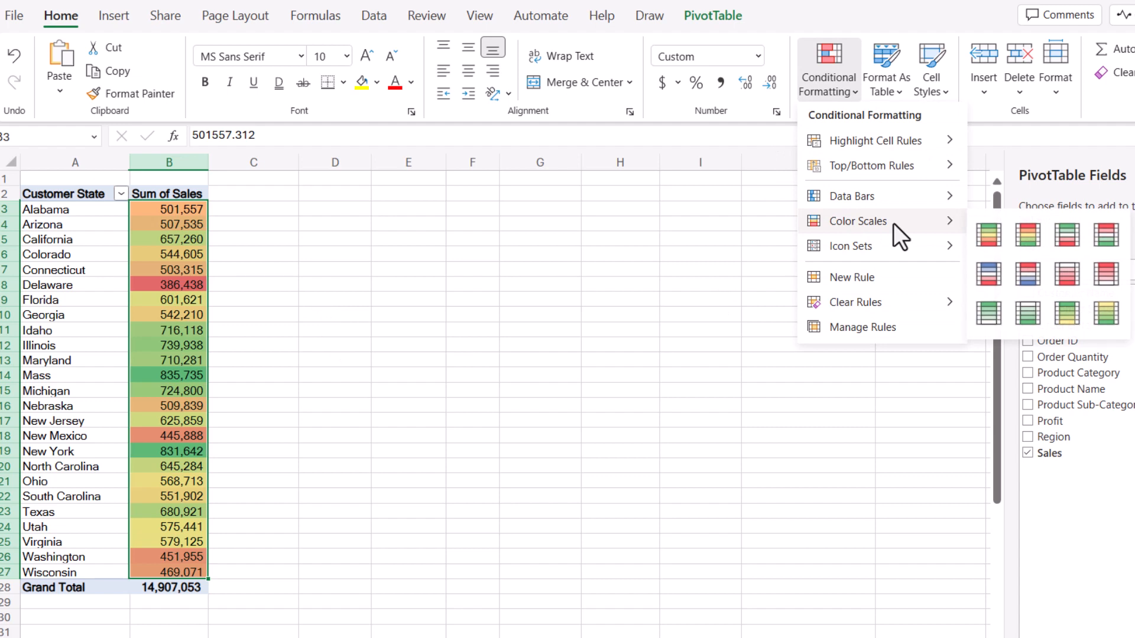
pyautogui.click(992, 274)
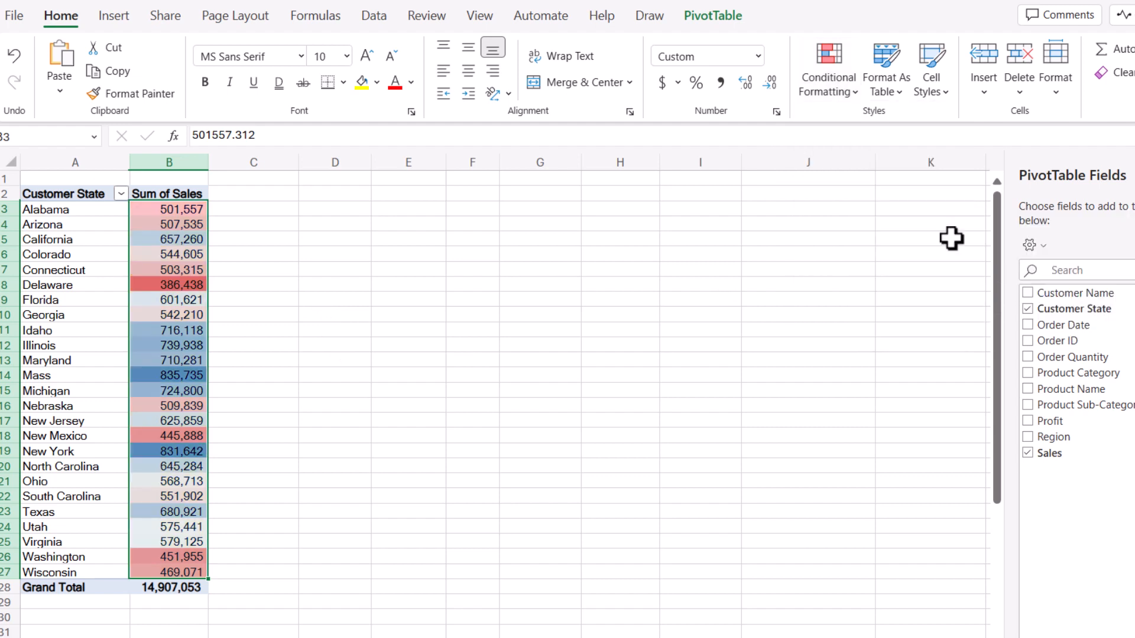
pyautogui.click(830, 92)
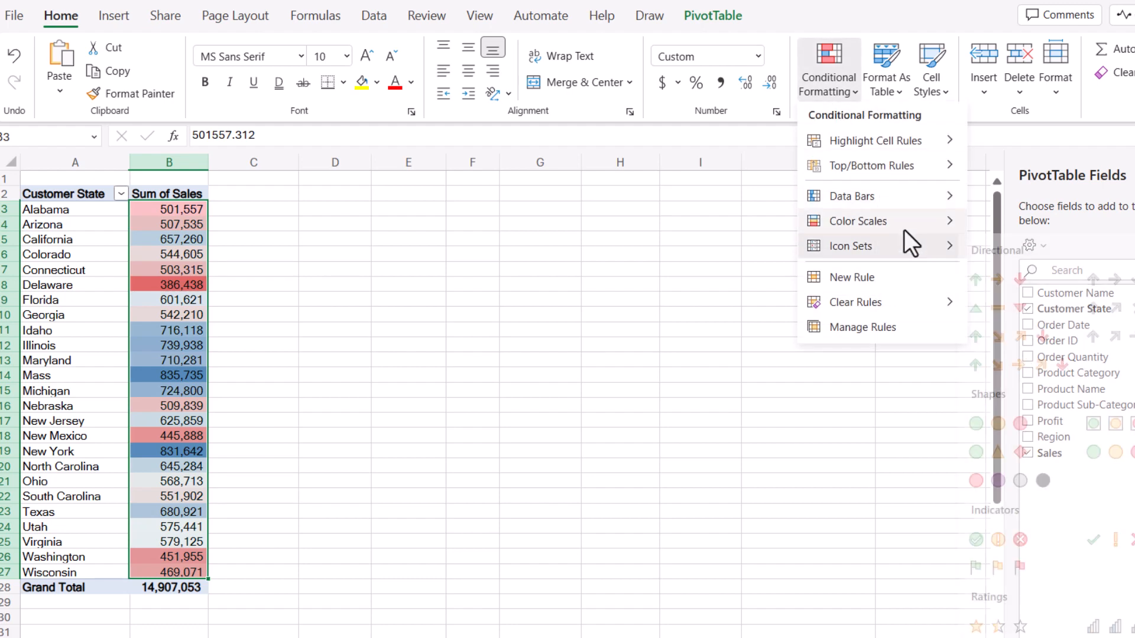
pyautogui.moveTo(903, 230)
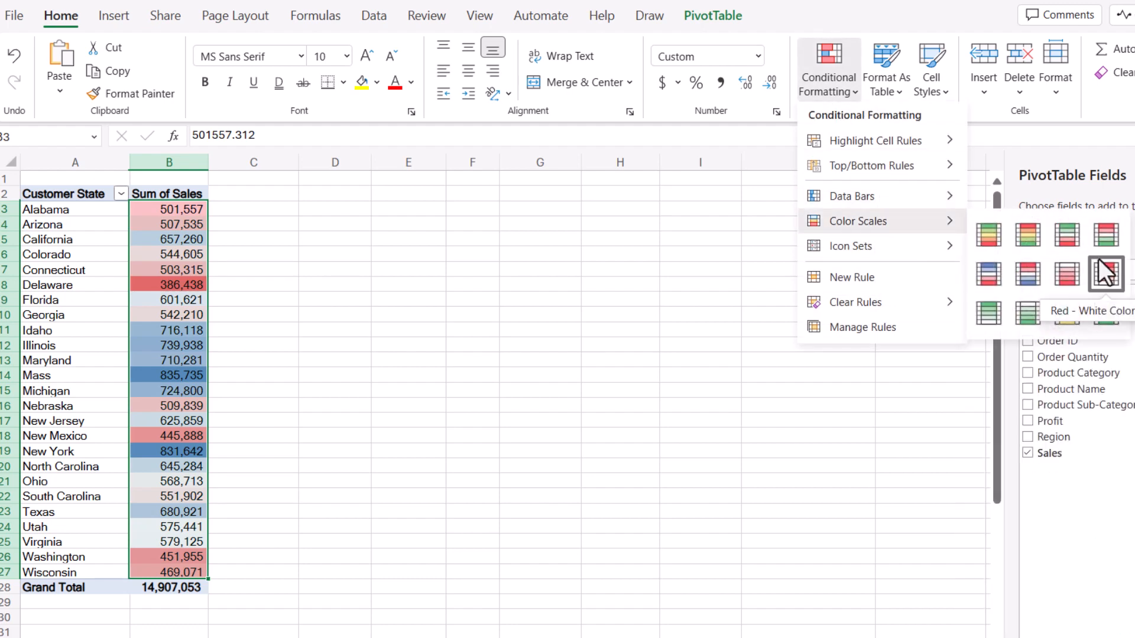
pyautogui.click(993, 321)
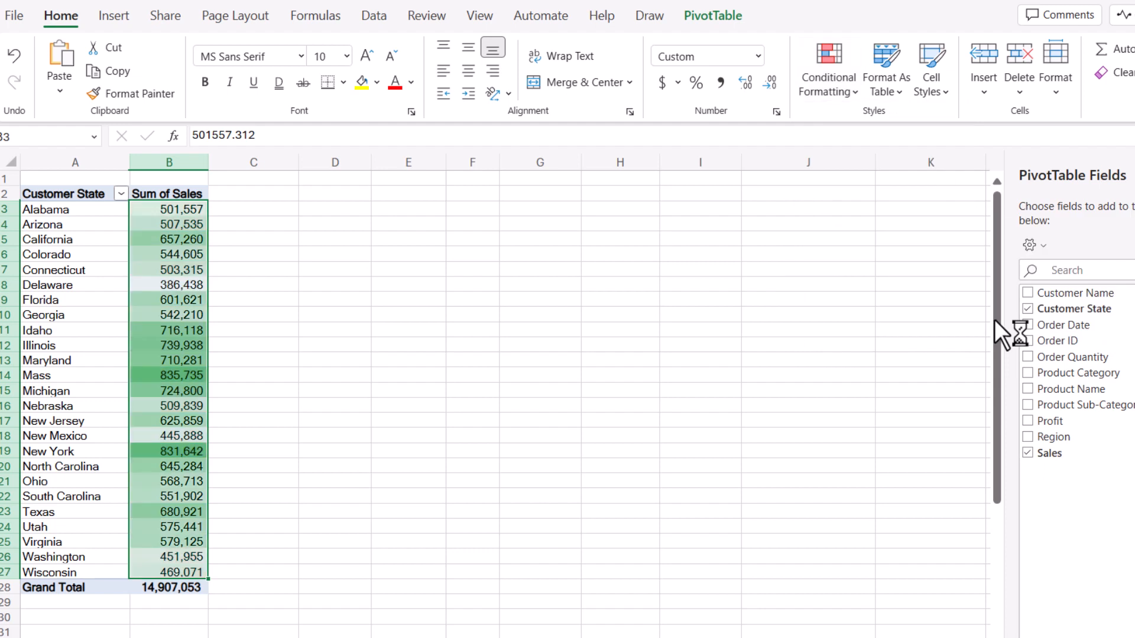
# Clear the color scale rules from the entire sheet.
pyautogui.click(851, 96)
pyautogui.moveTo(862, 296)
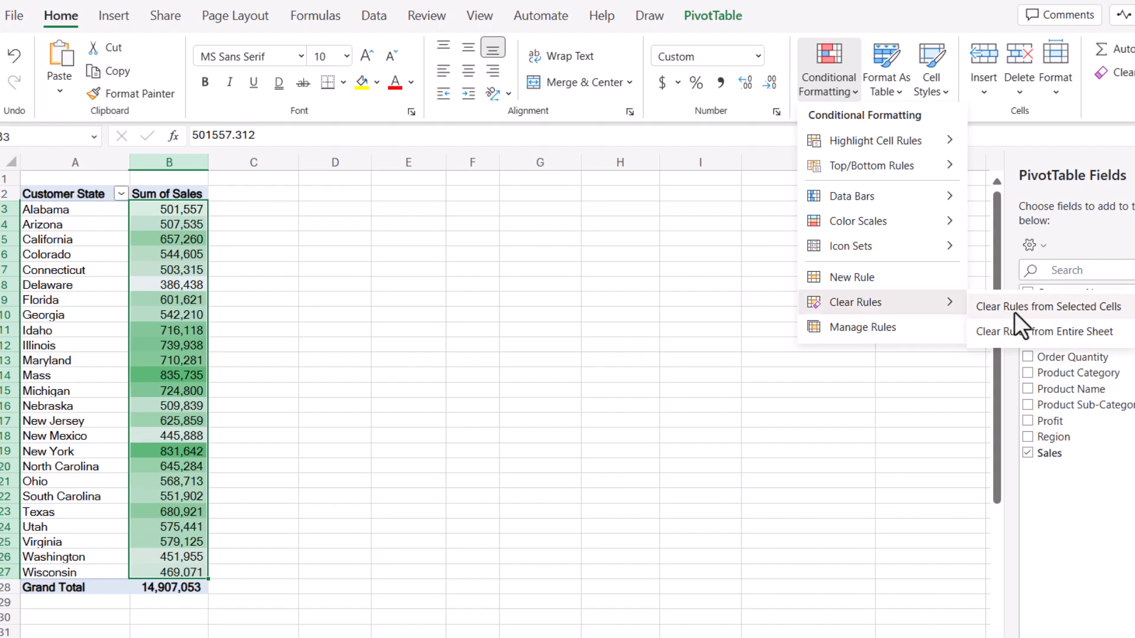
pyautogui.click(1026, 325)
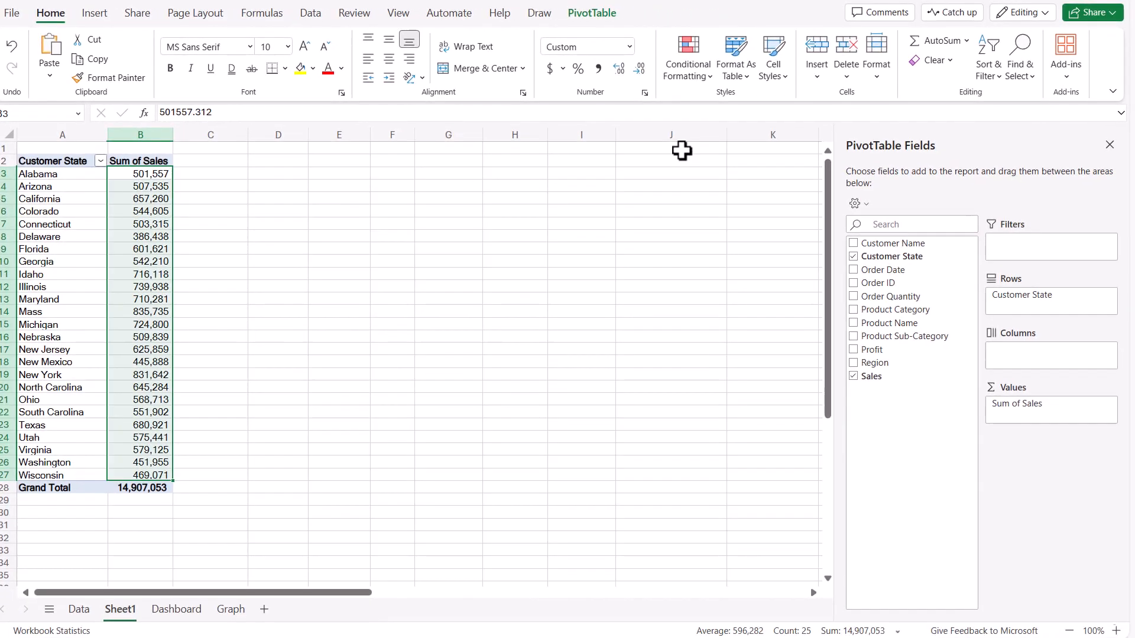
# Apply the unrimmed three traffic lights icon set in green, yellow and red to B3:B27.
pyautogui.click(816, 74)
pyautogui.moveTo(725, 200)
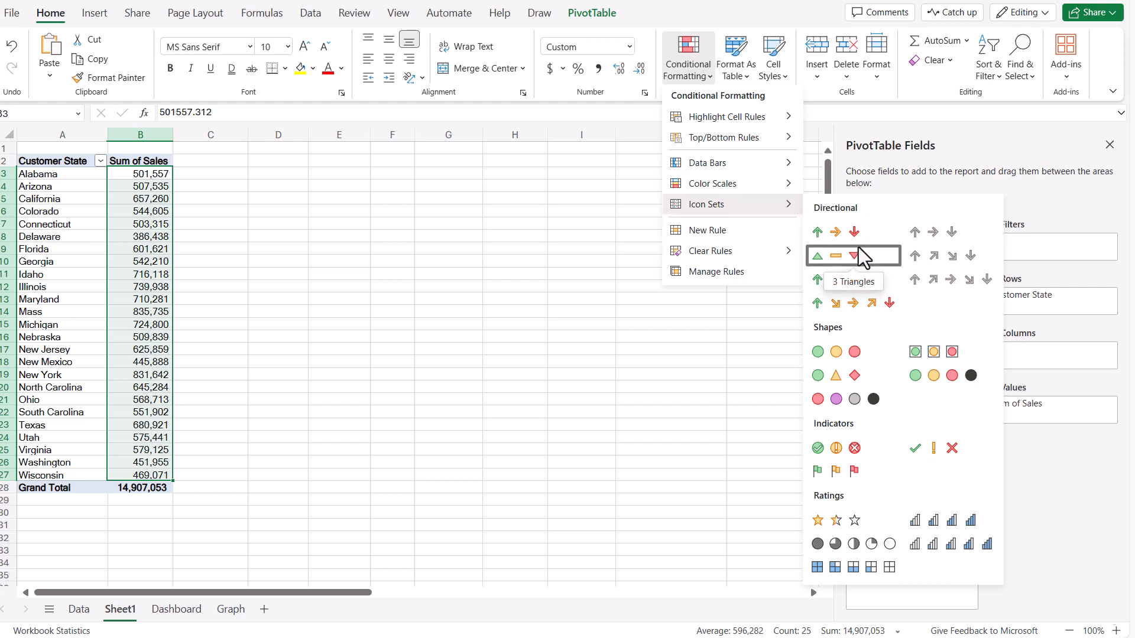
pyautogui.click(861, 352)
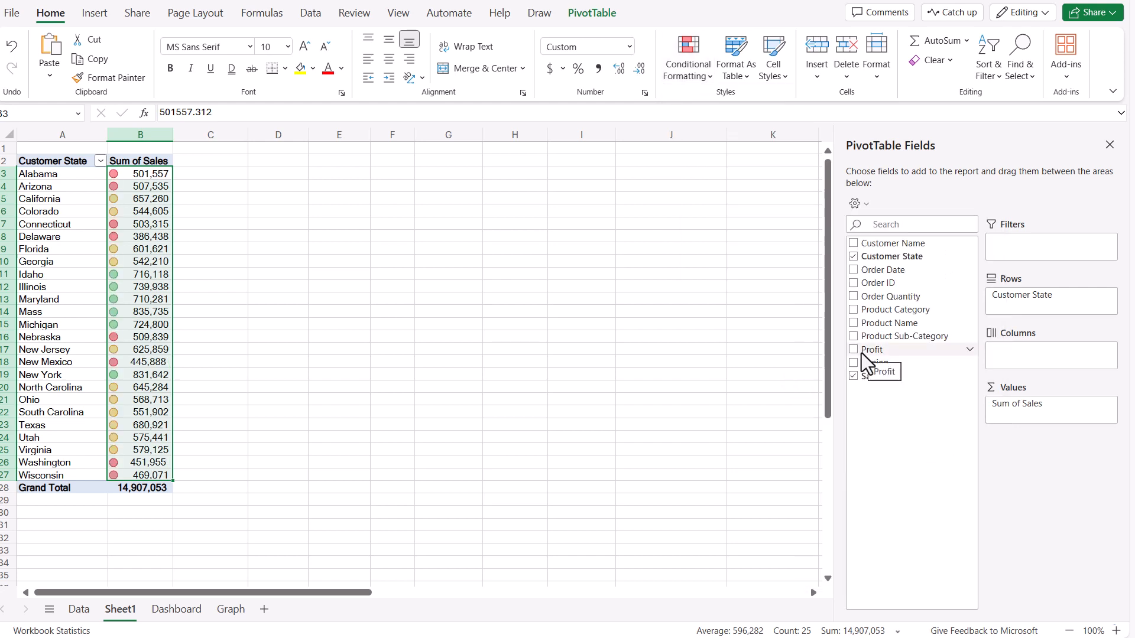
# Change the icon set on B3:B27 to the three circled symbols and replace that with the four-bar ratings set.
pyautogui.click(687, 70)
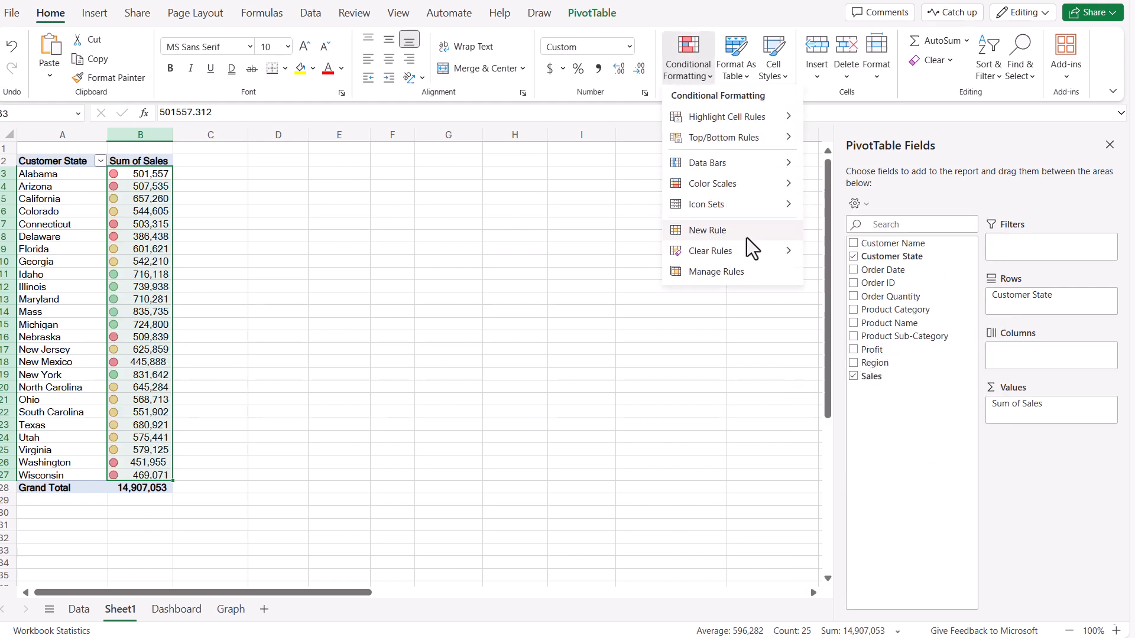
pyautogui.moveTo(766, 207)
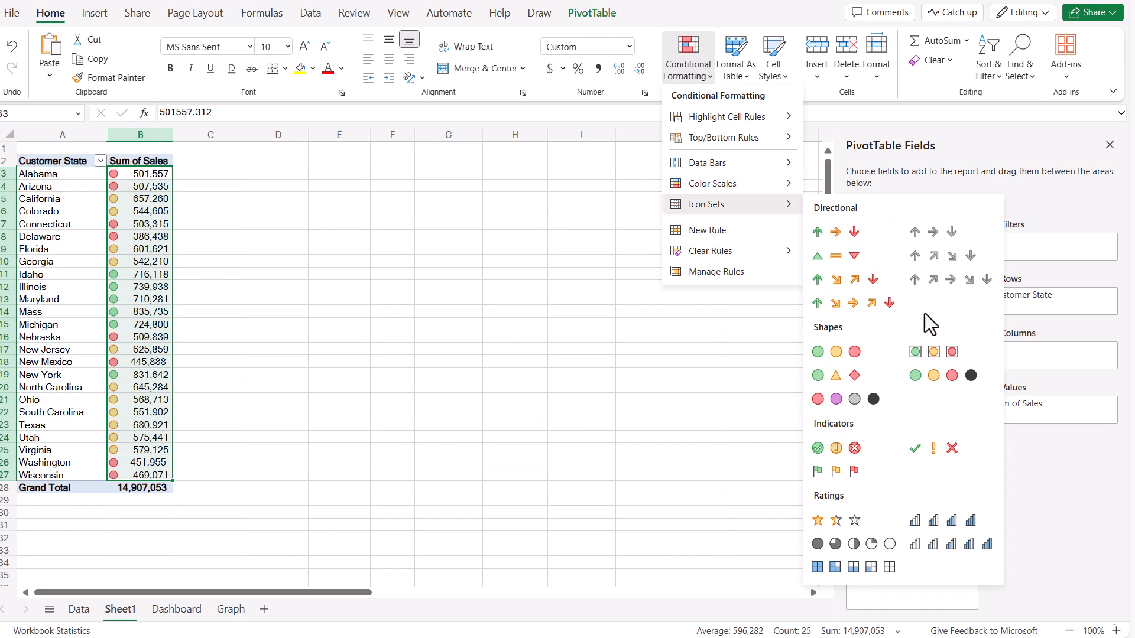
pyautogui.click(858, 451)
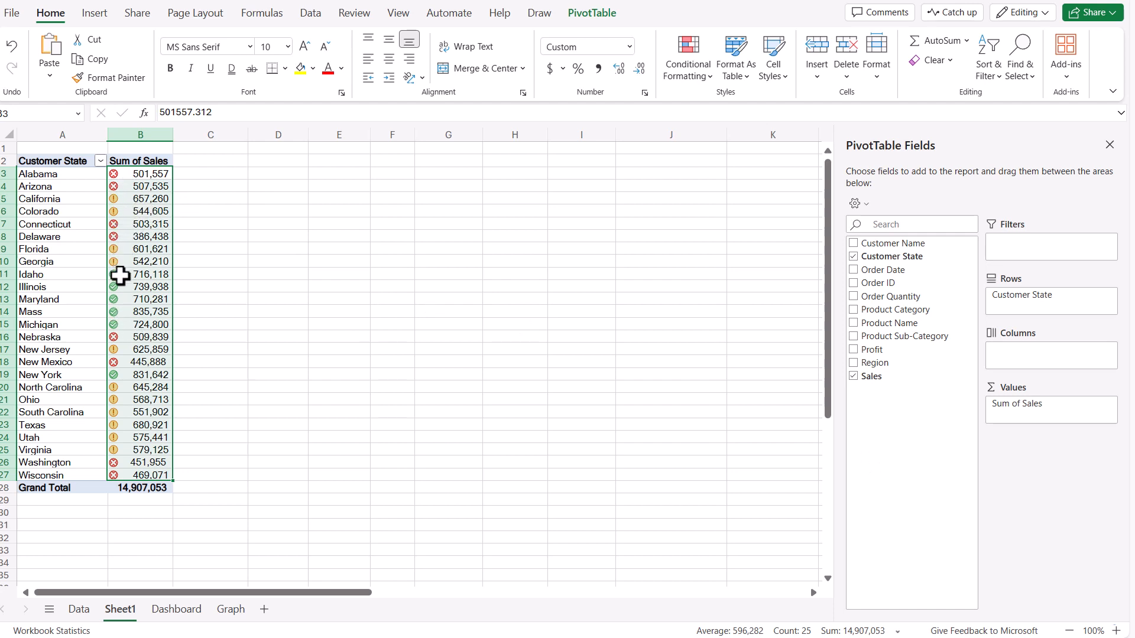
pyautogui.click(696, 83)
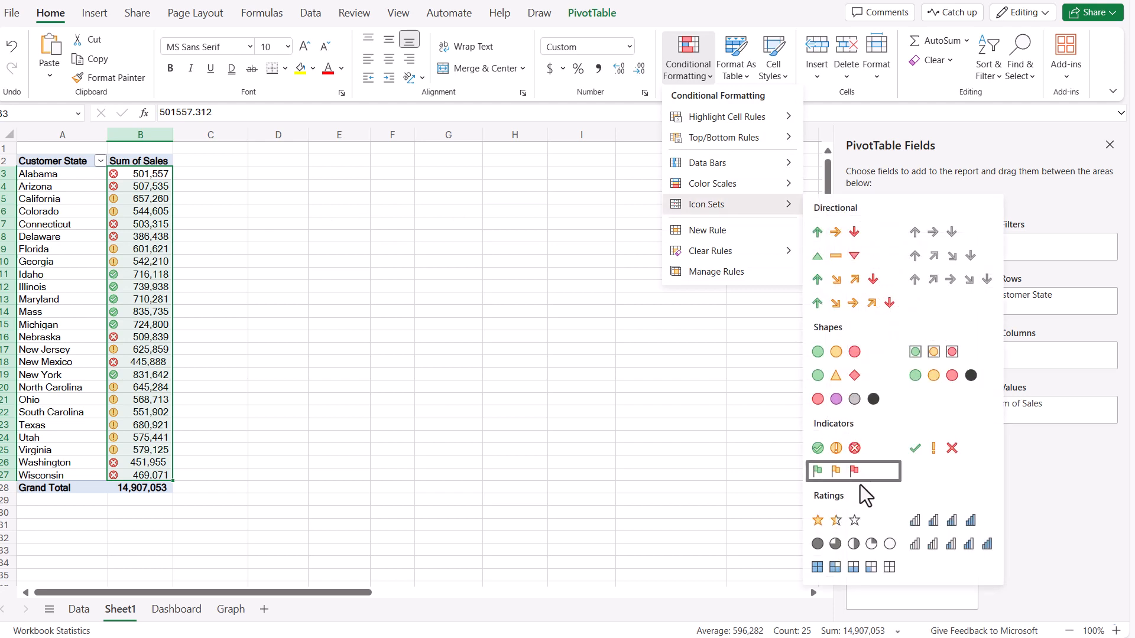
pyautogui.click(925, 526)
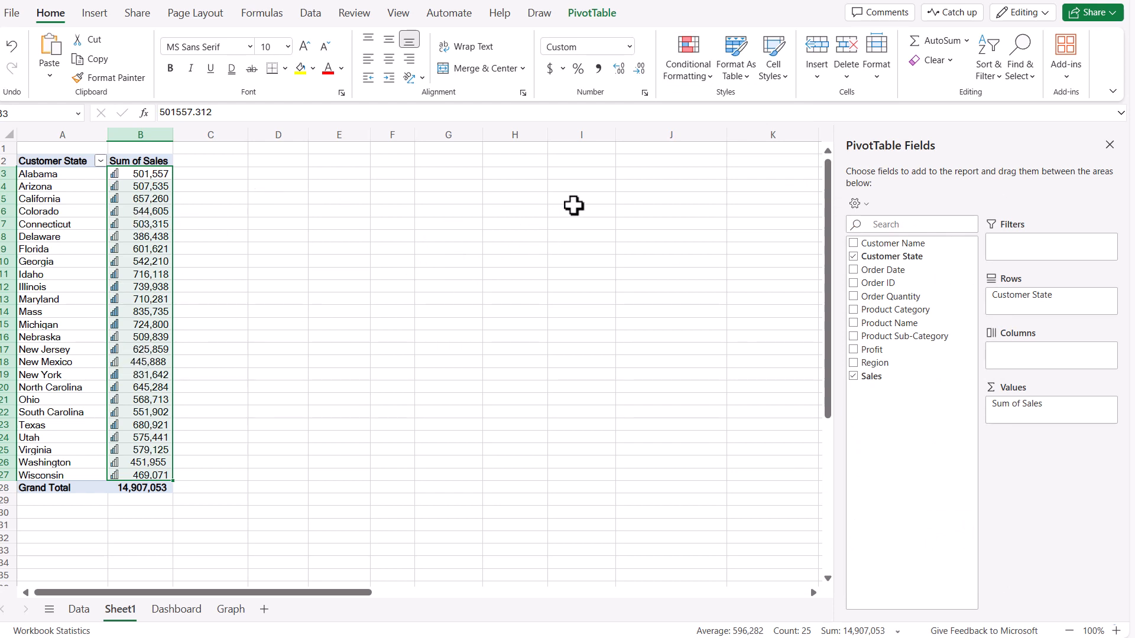
# Clear the icon set rules from the entire sheet.
pyautogui.click(708, 75)
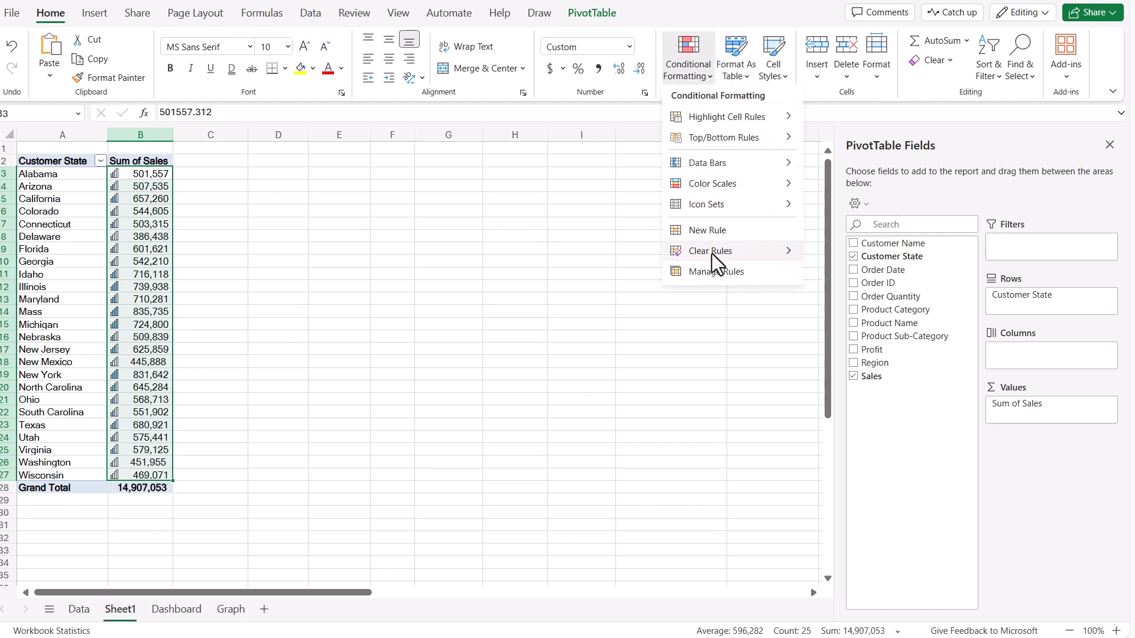
pyautogui.moveTo(712, 253)
pyautogui.click(855, 275)
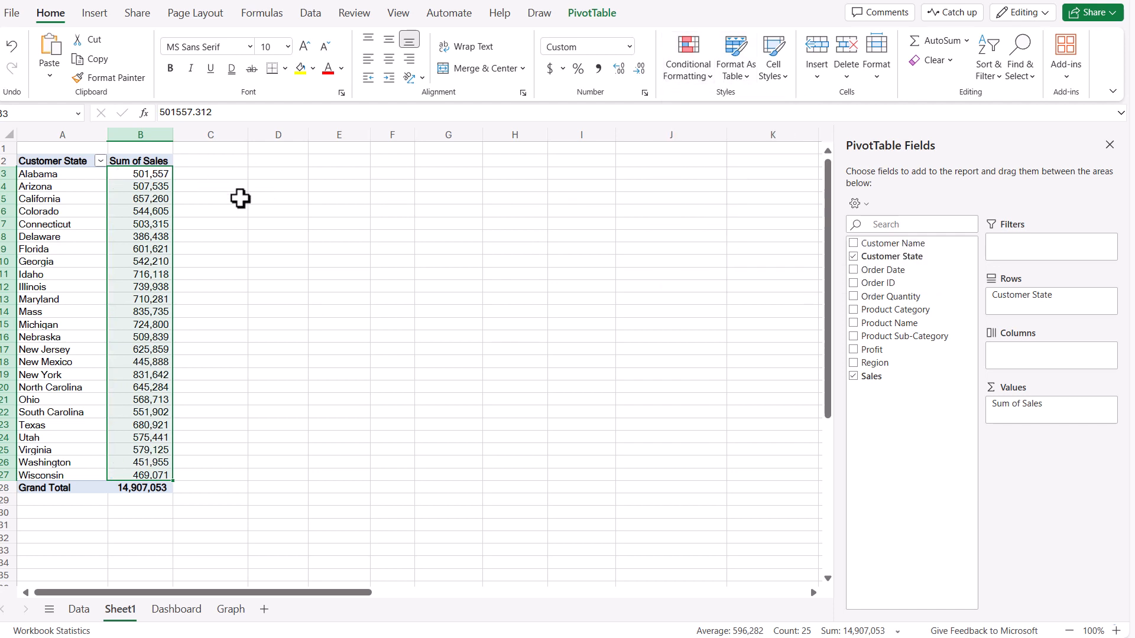